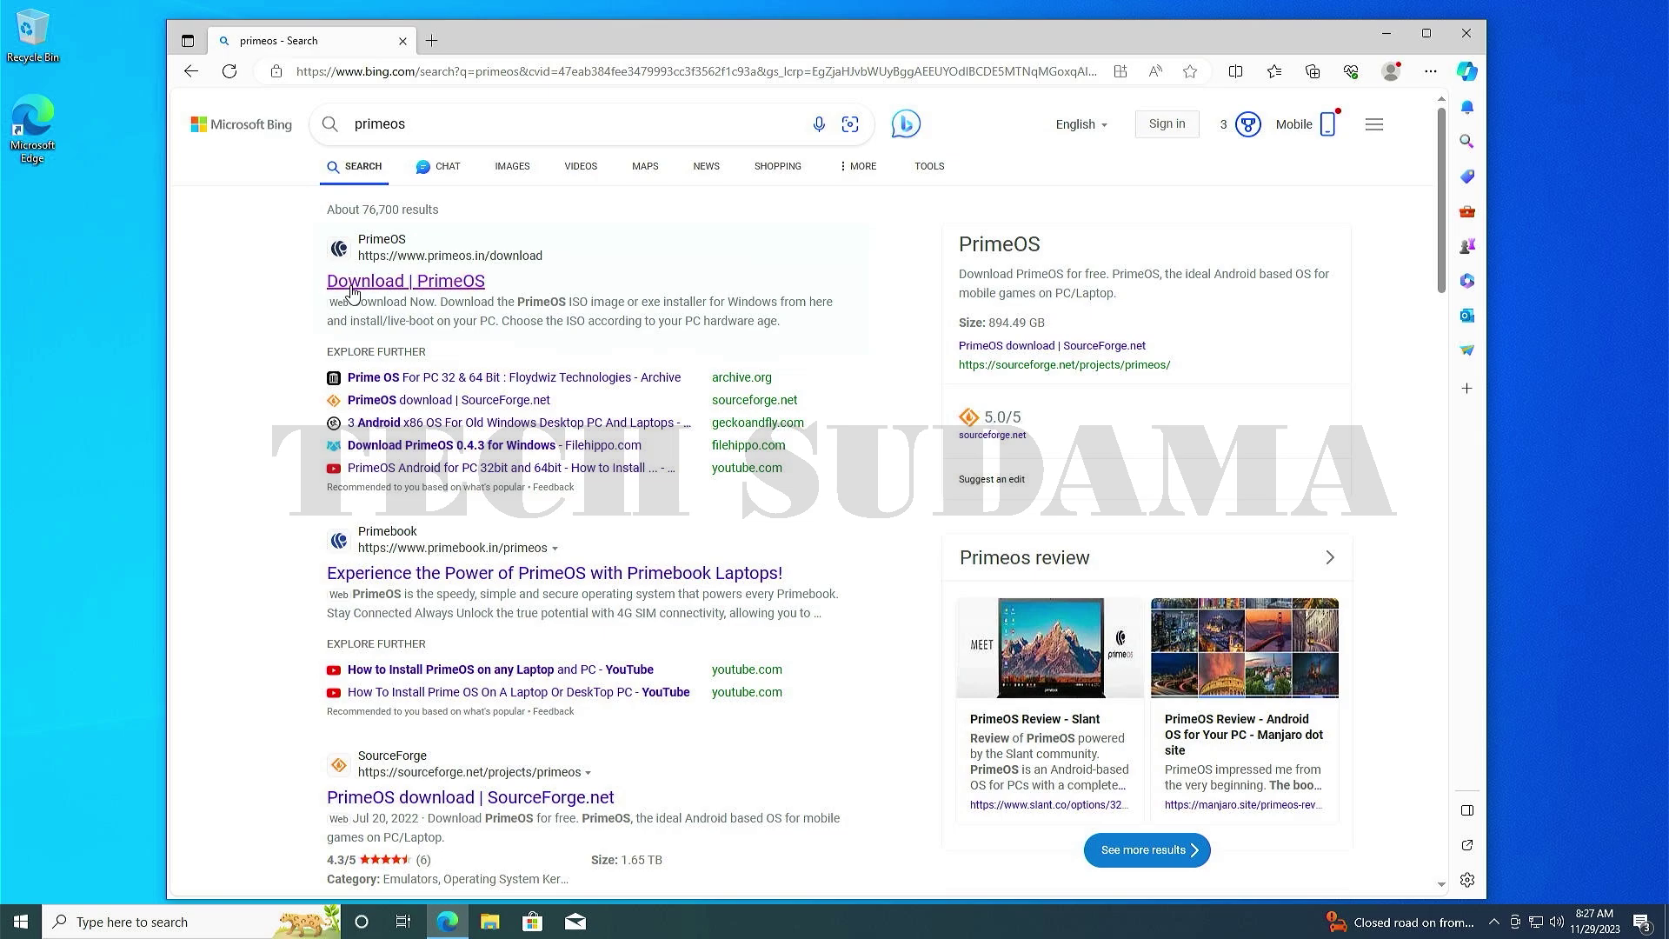
Step: Download PrimeOS 2.1.3 Android 11 for x86 as an .ISO file from the PrimeOS download page
left_click(405, 282)
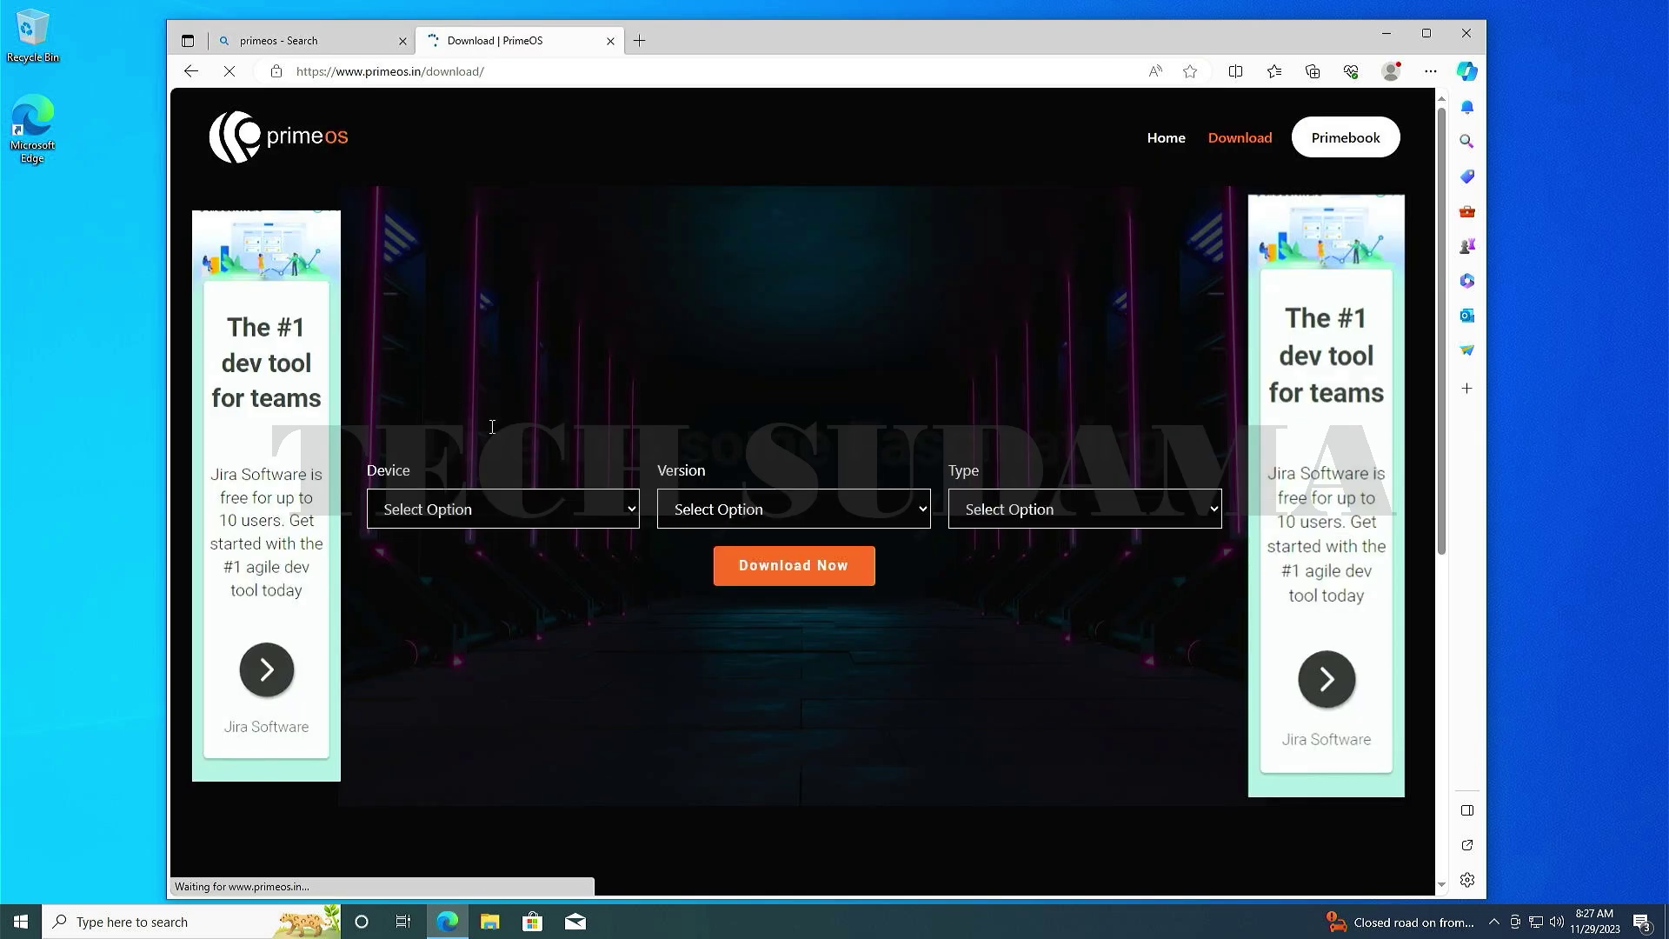
left_click(632, 513)
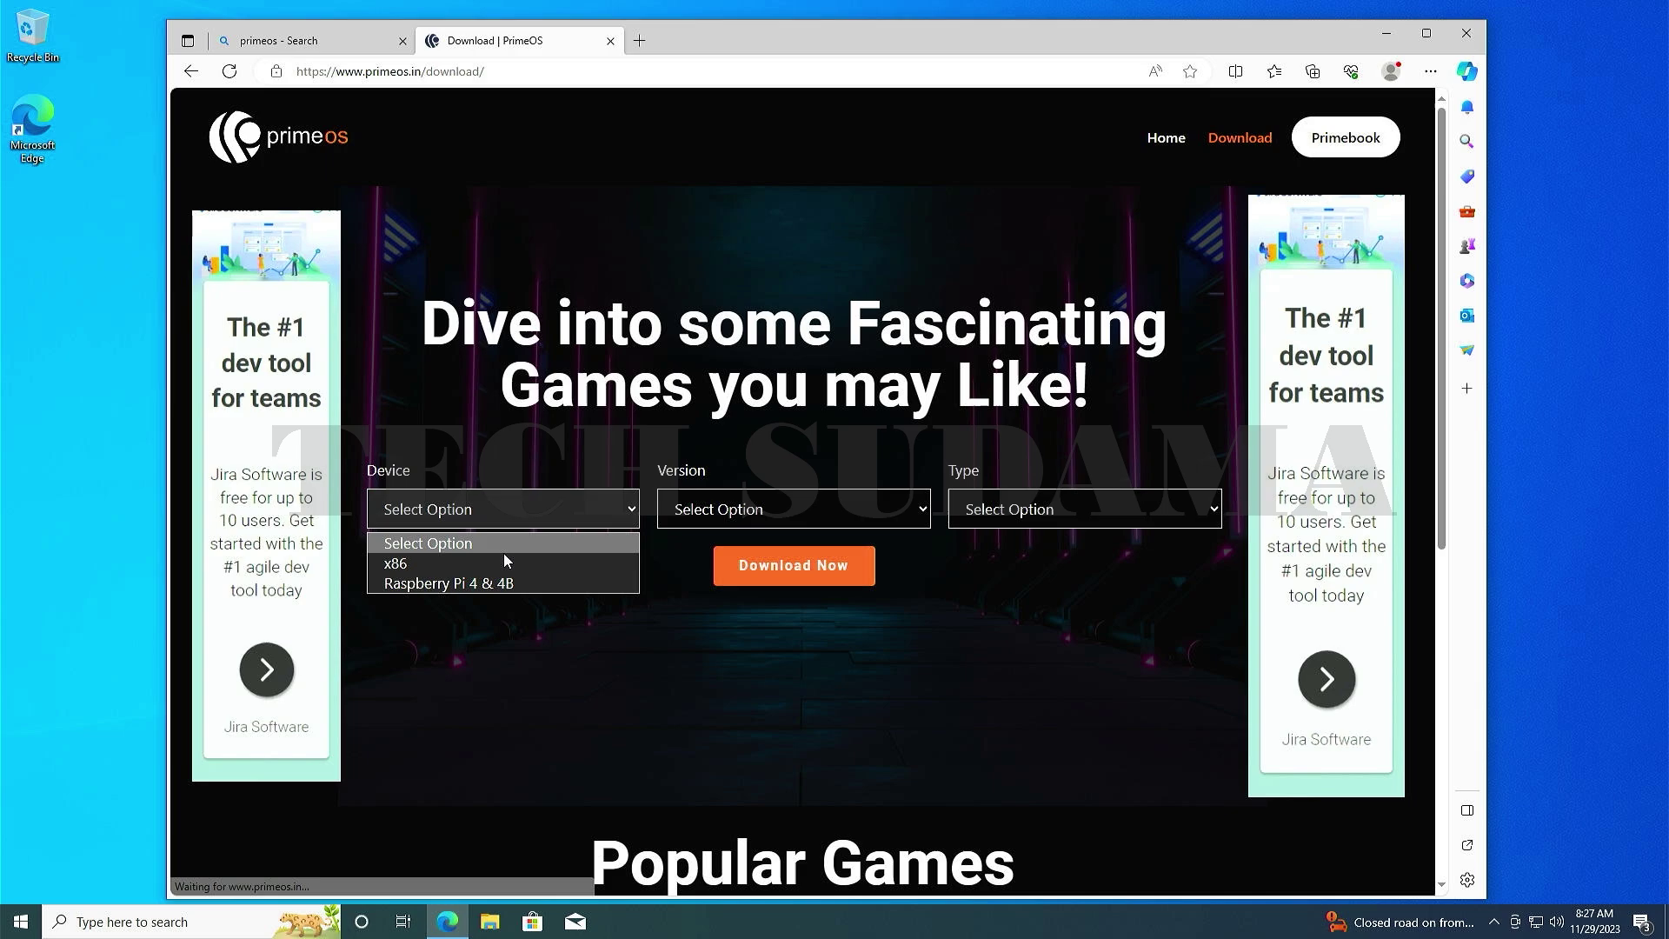
left_click(410, 565)
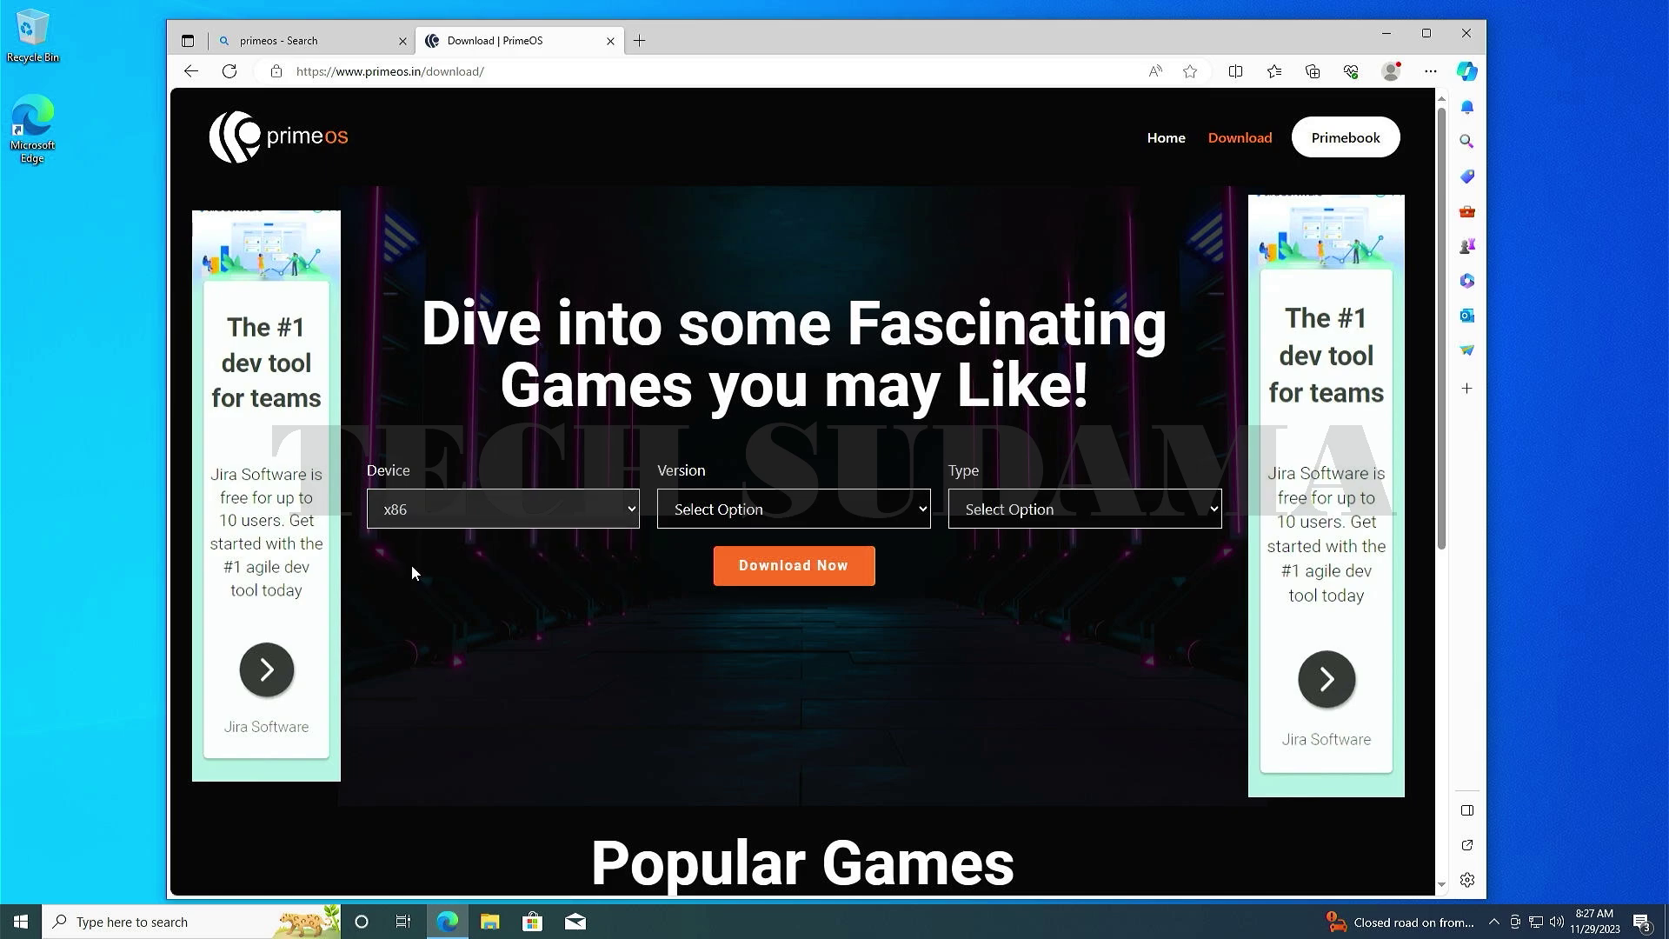
left_click(727, 509)
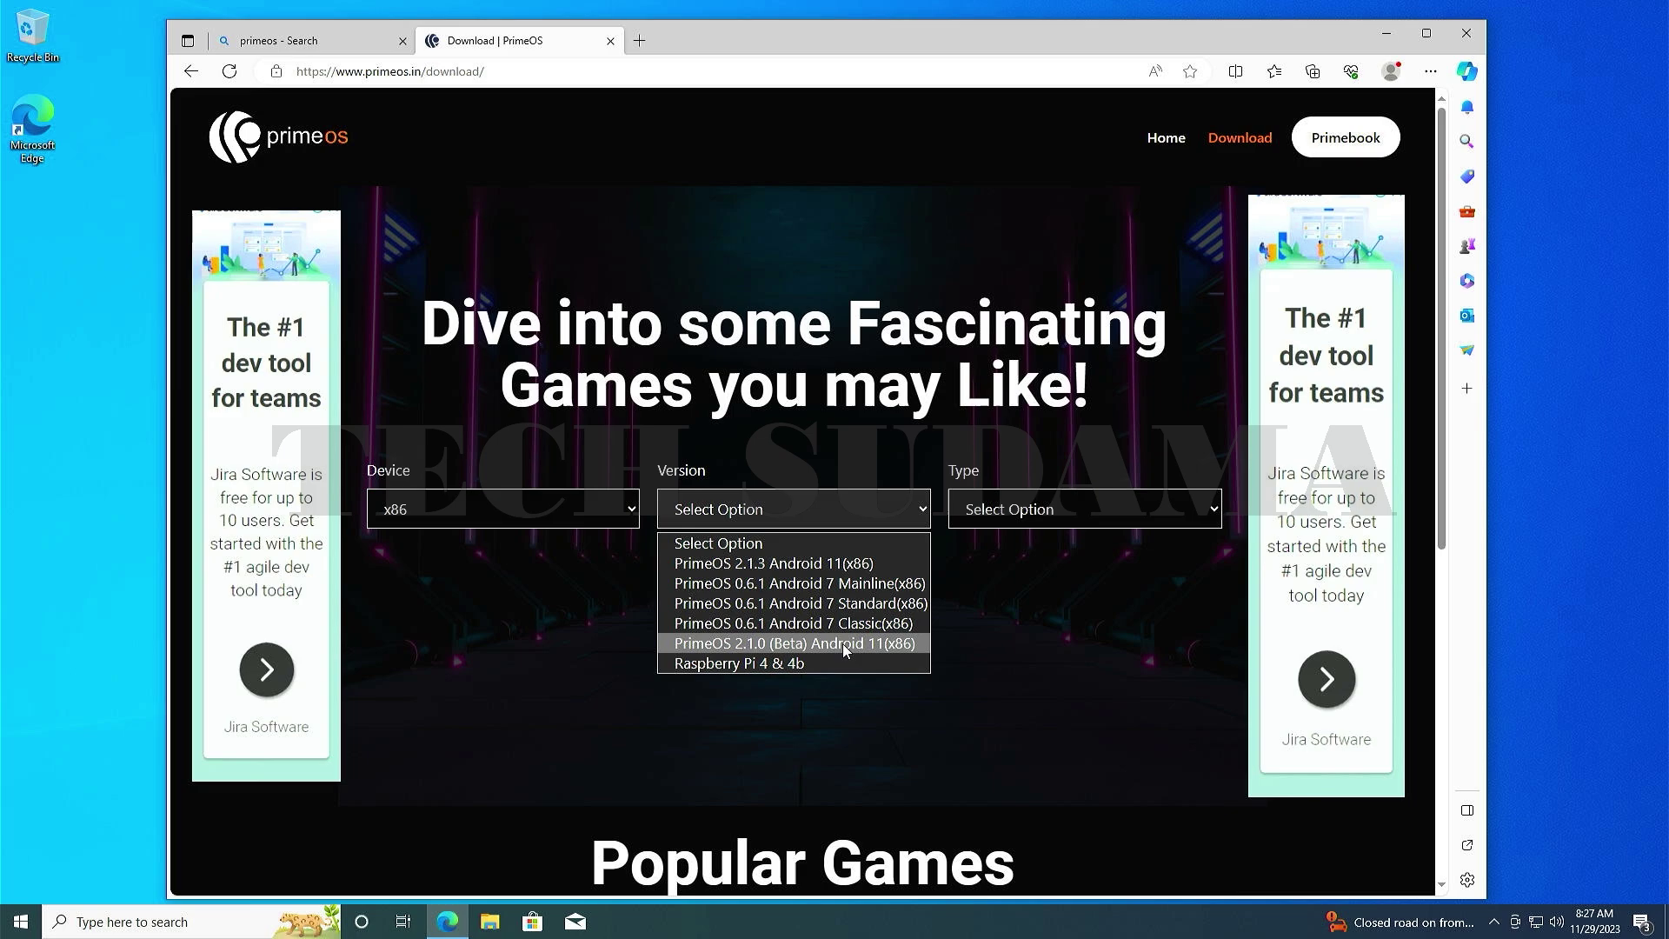
left_click(802, 565)
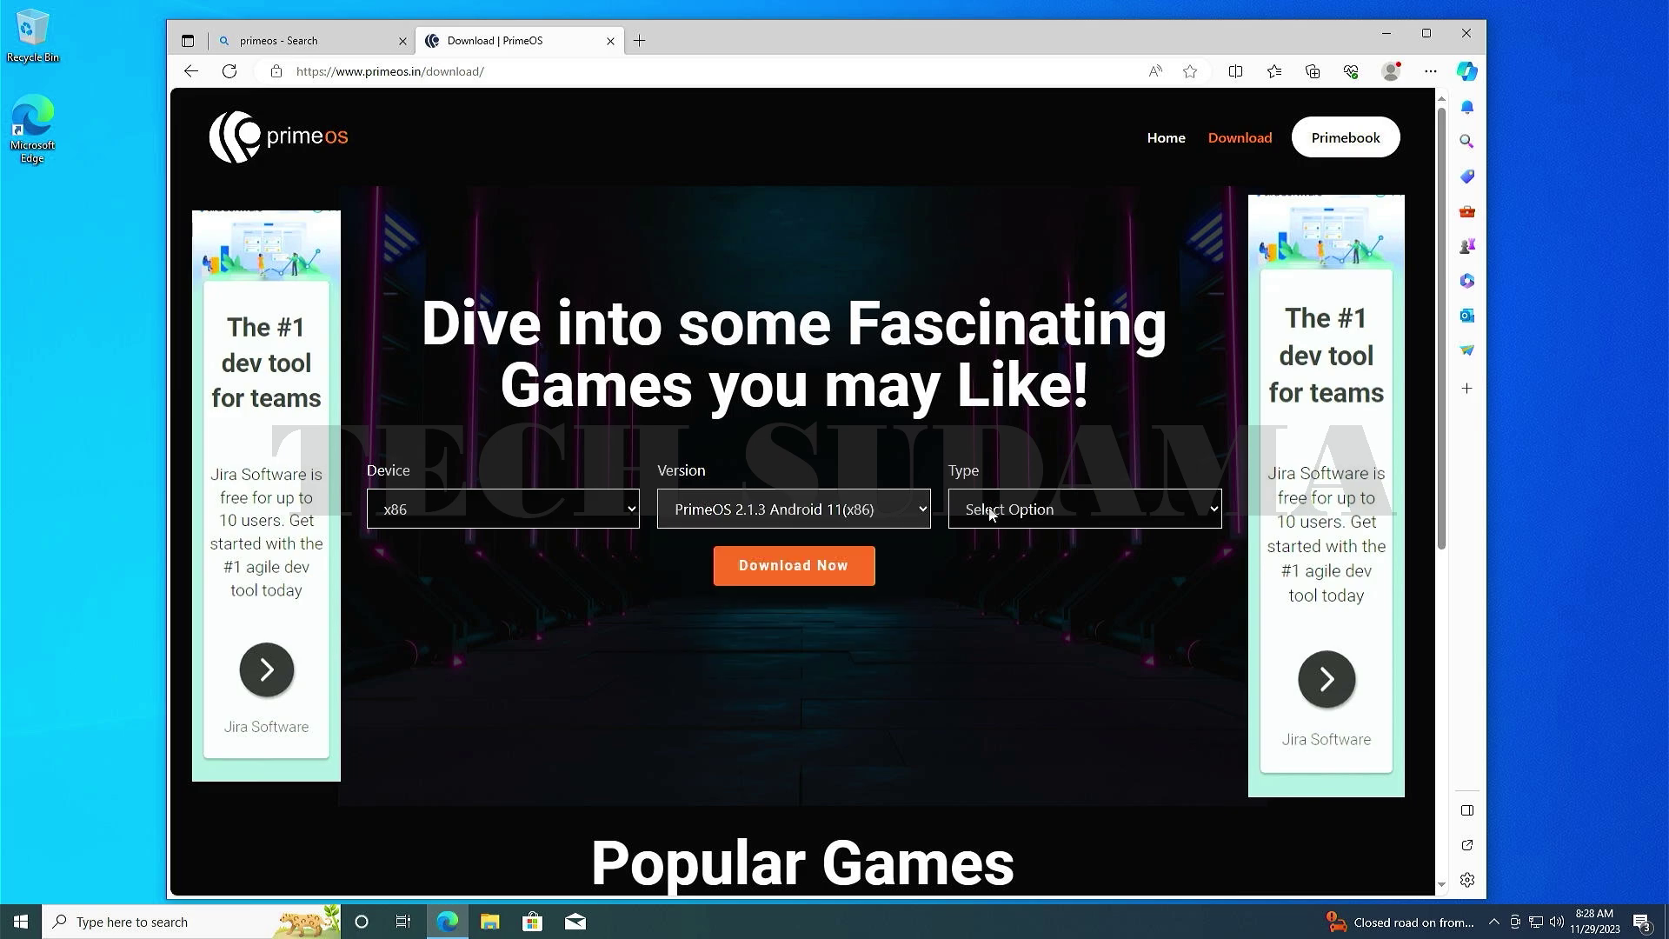
left_click(1008, 511)
left_click(998, 563)
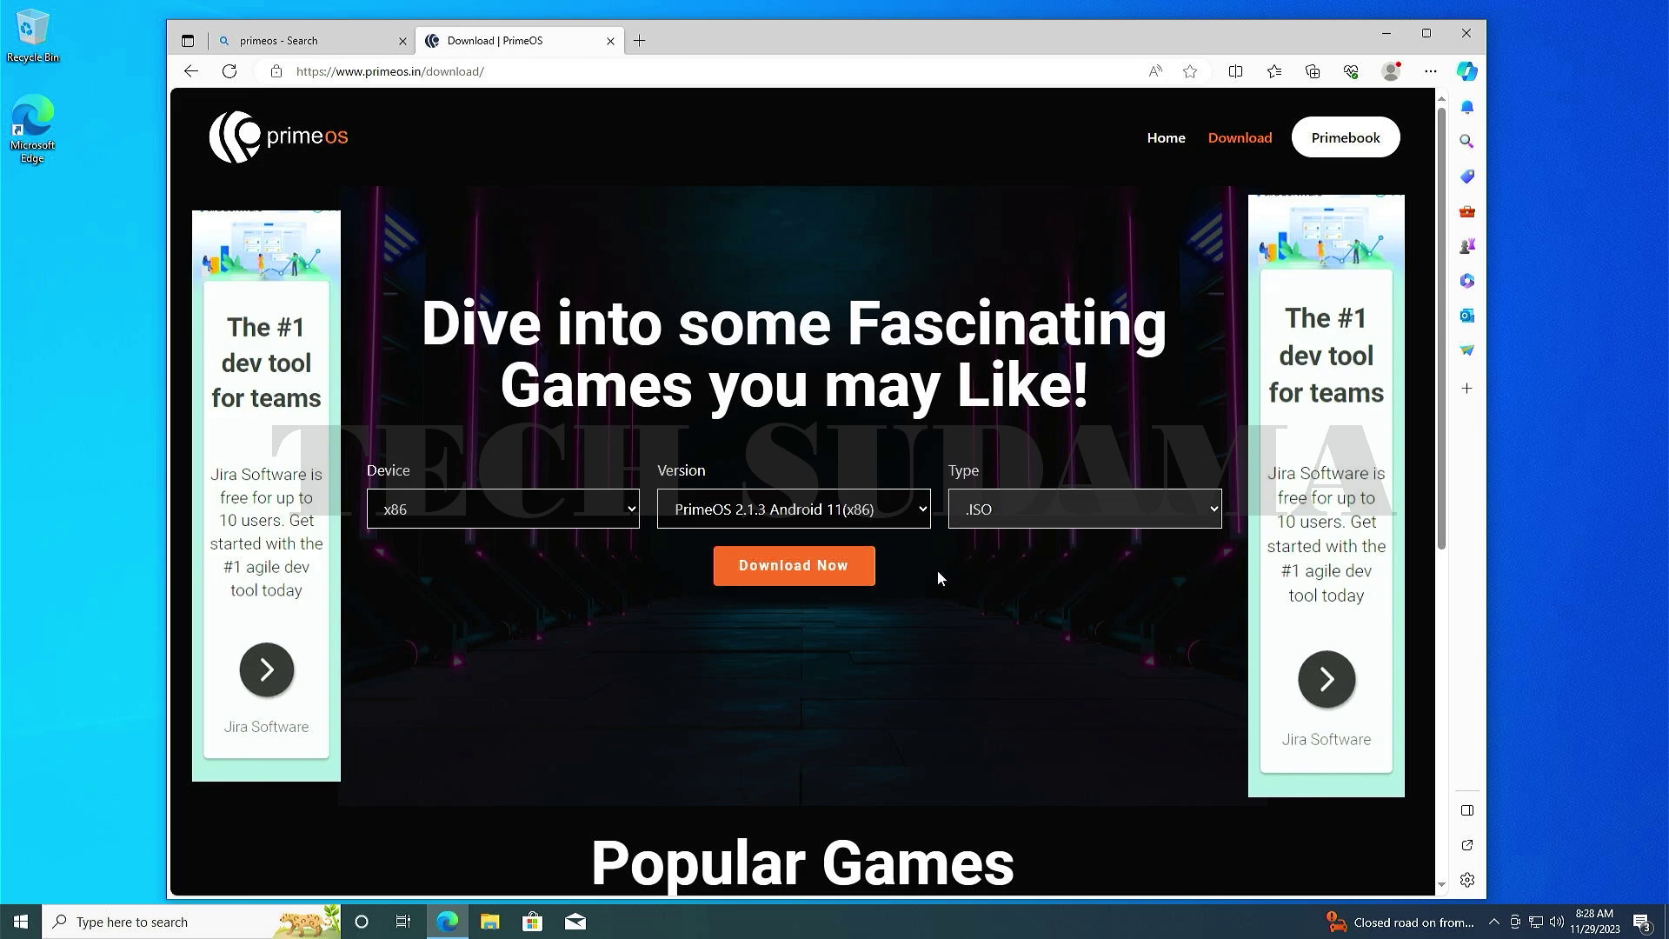
left_click(822, 567)
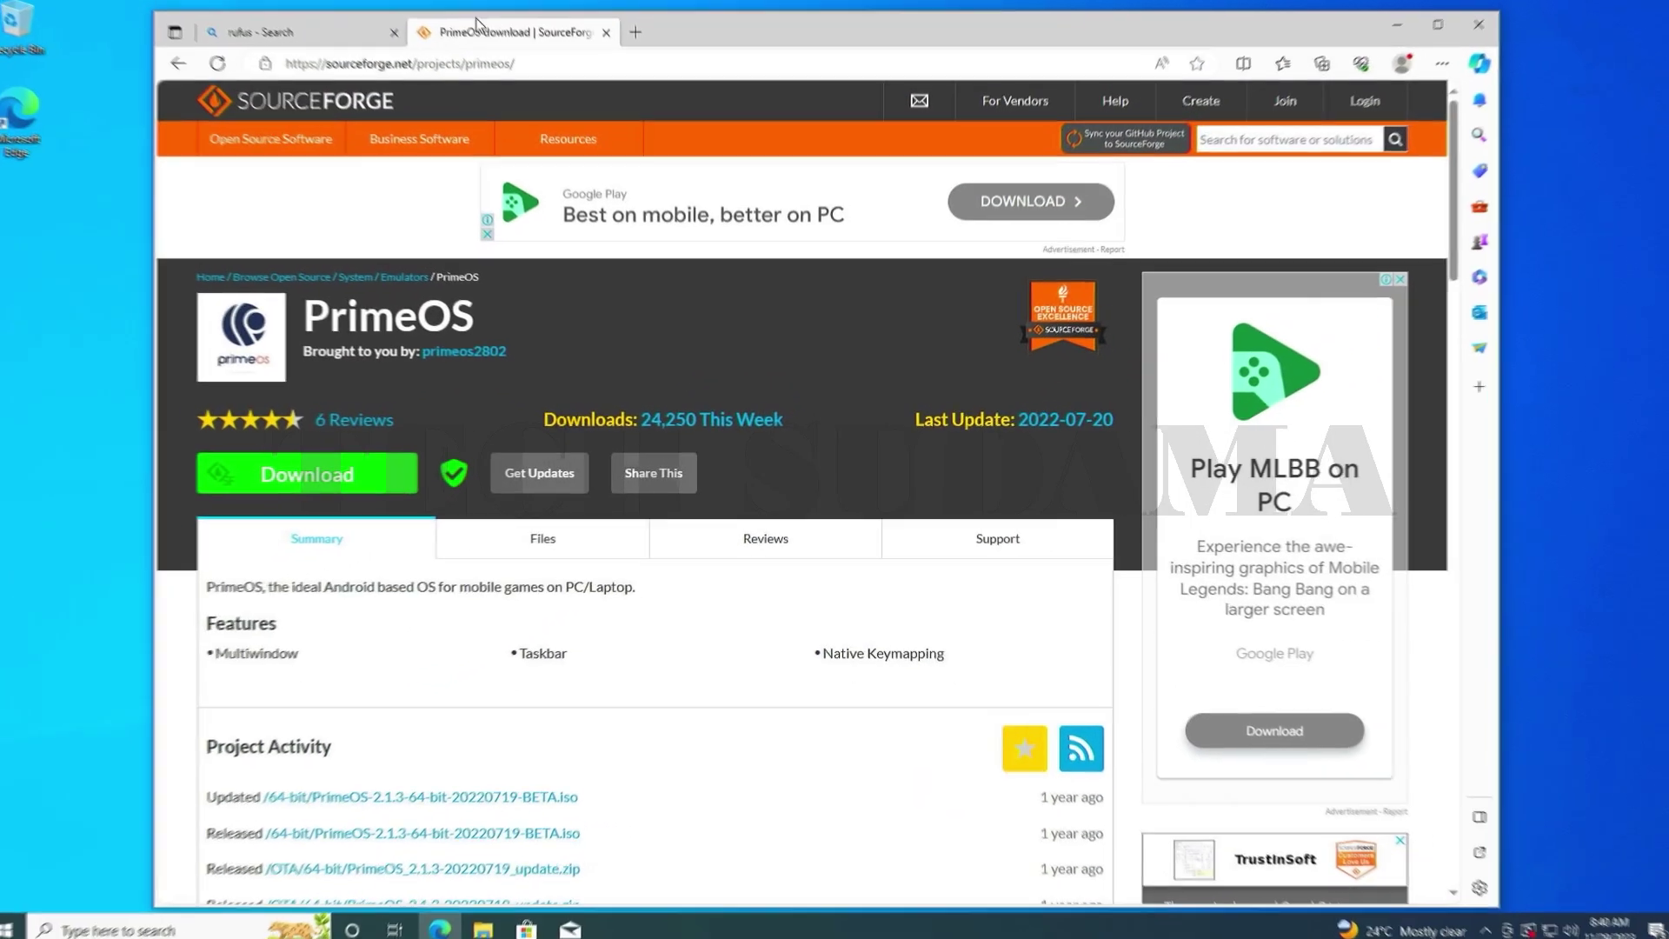
Step: Close the SourceForge page and download rufus-4.3.exe from the Rufus downloads page, dismissing the ad
left_click(610, 41)
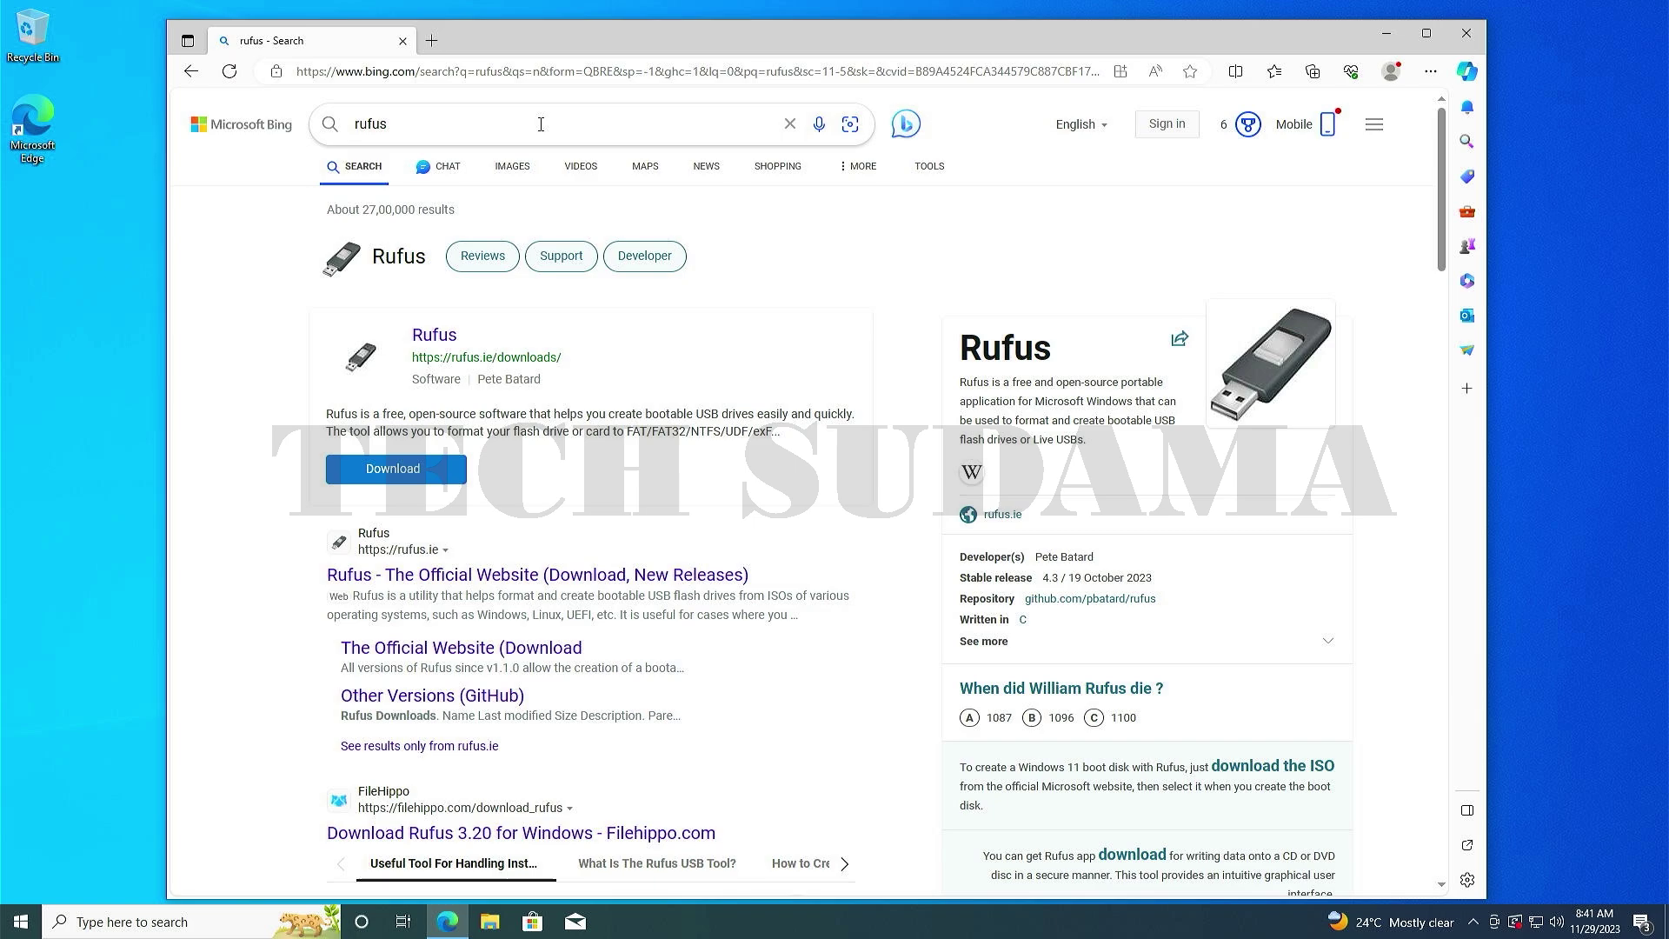
left_click(405, 477)
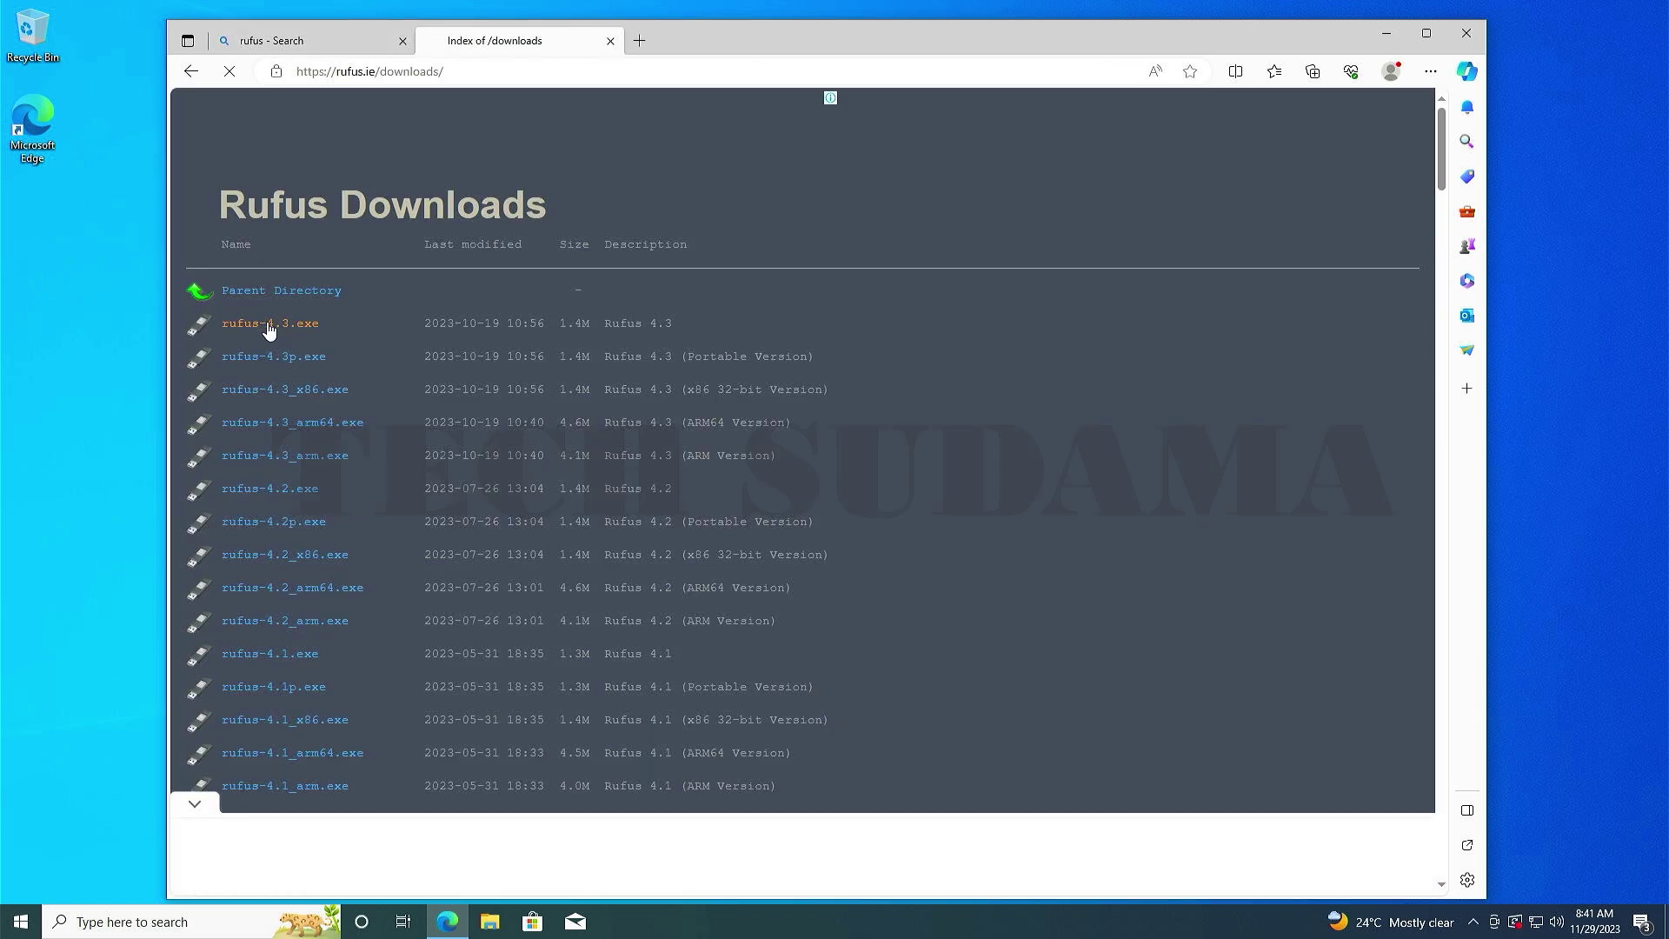
left_click(265, 325)
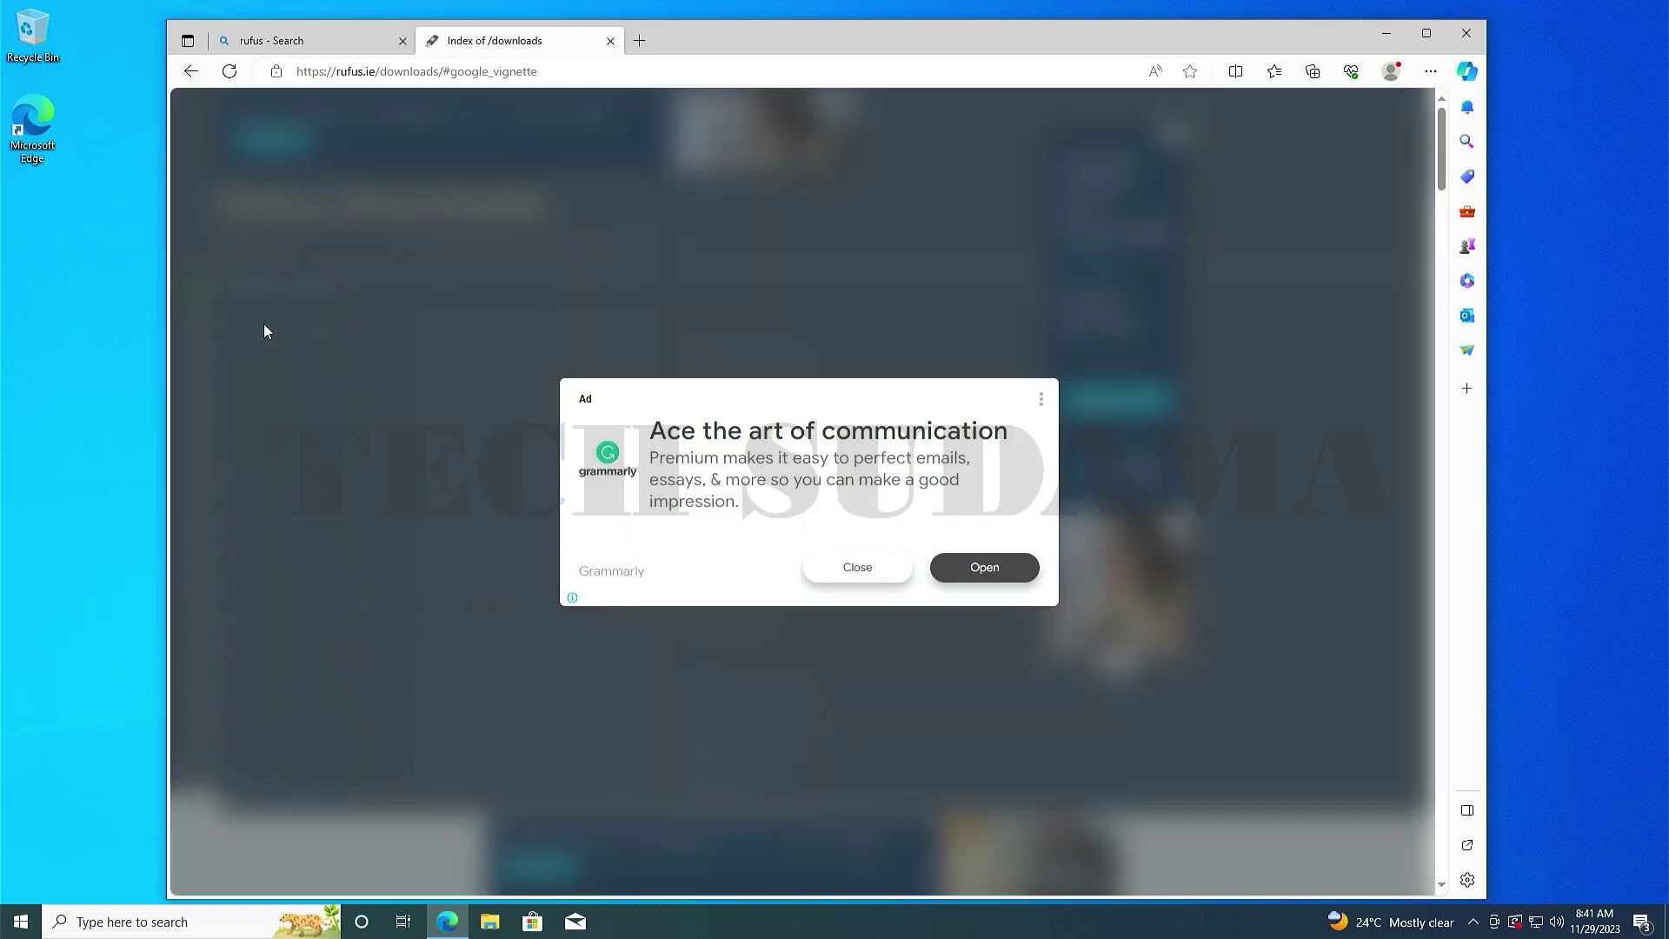
left_click(859, 576)
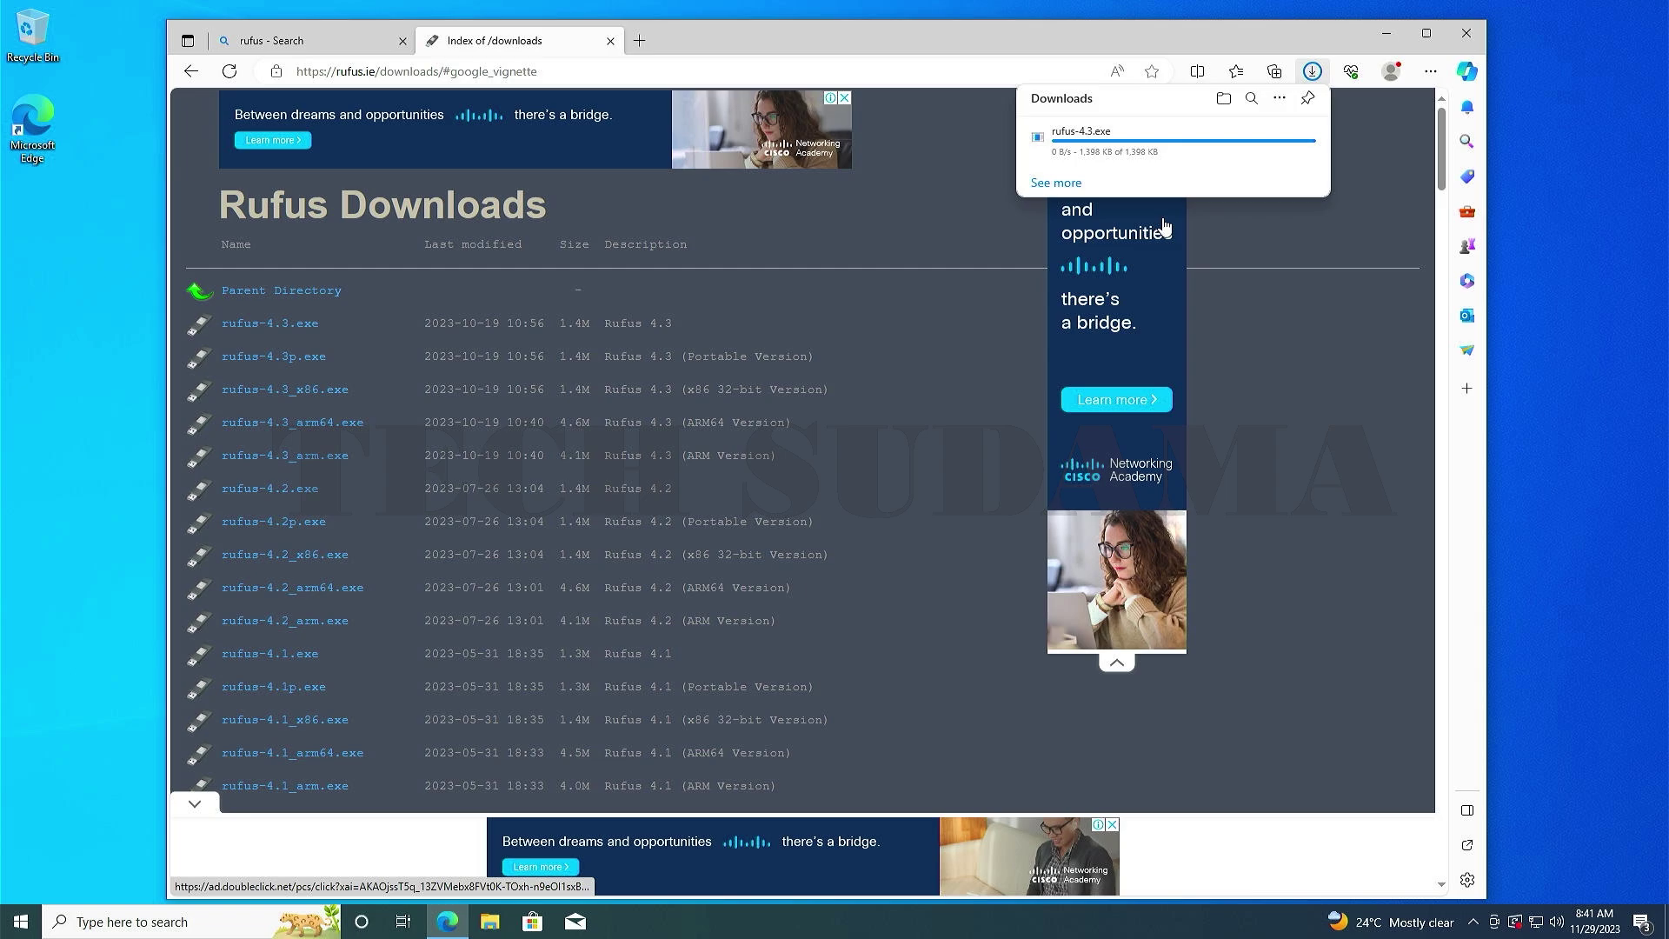
Step: Run rufus-4.3 from the Downloads folder with administrator rights and answer the update-check prompt
left_click(1466, 33)
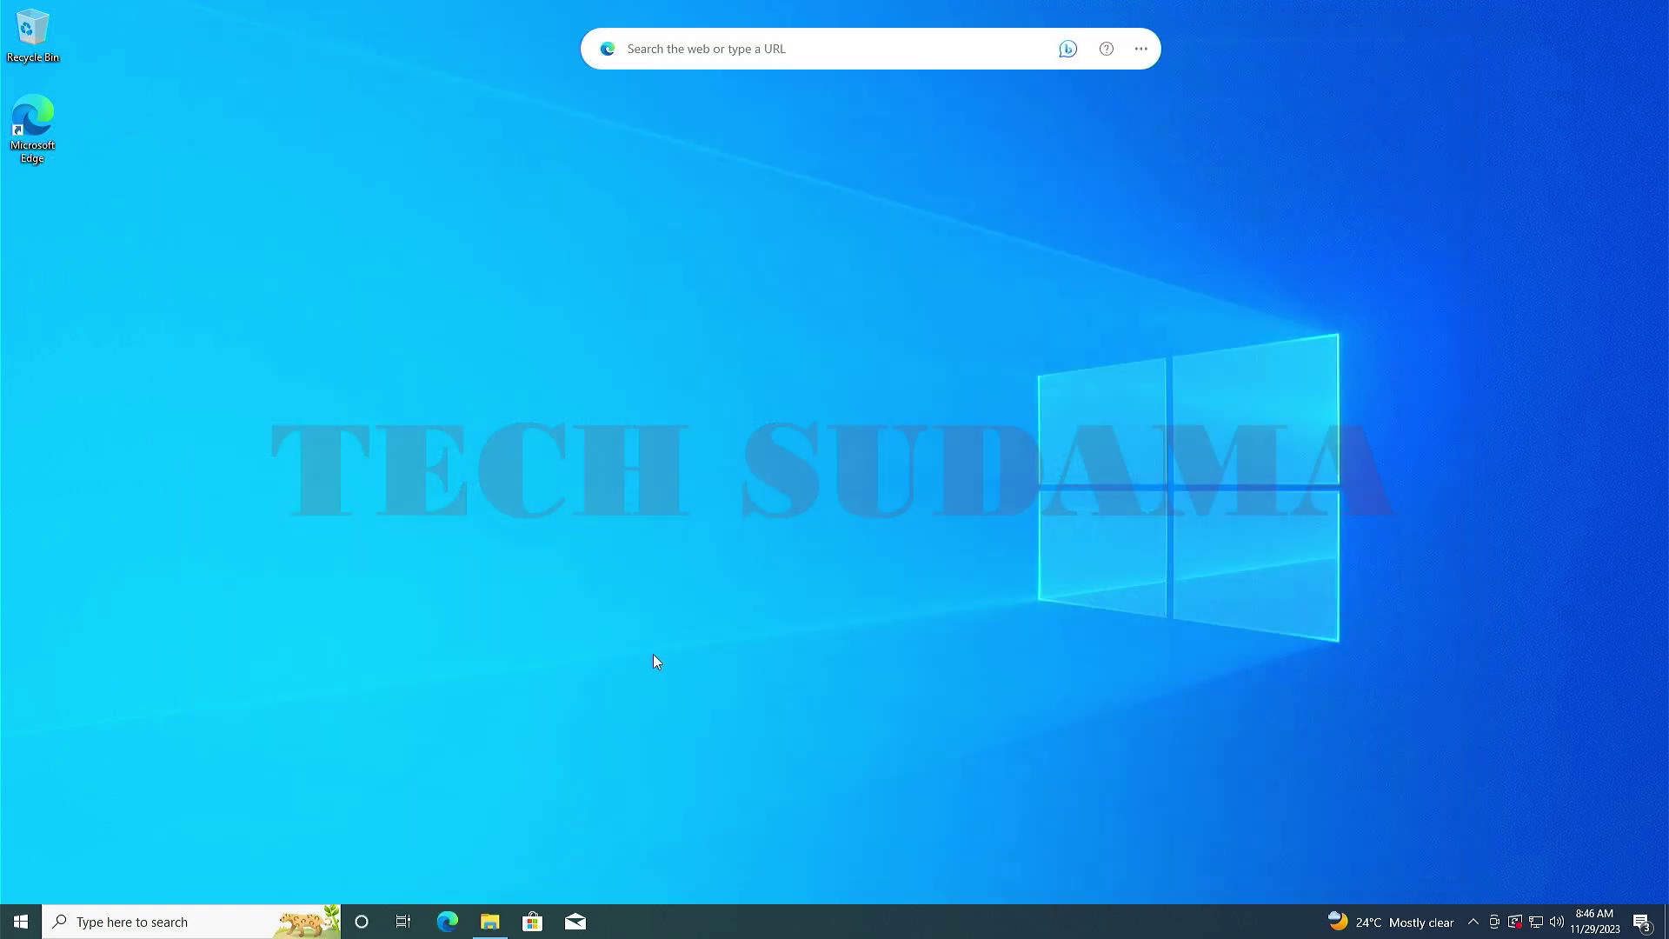
left_click(490, 922)
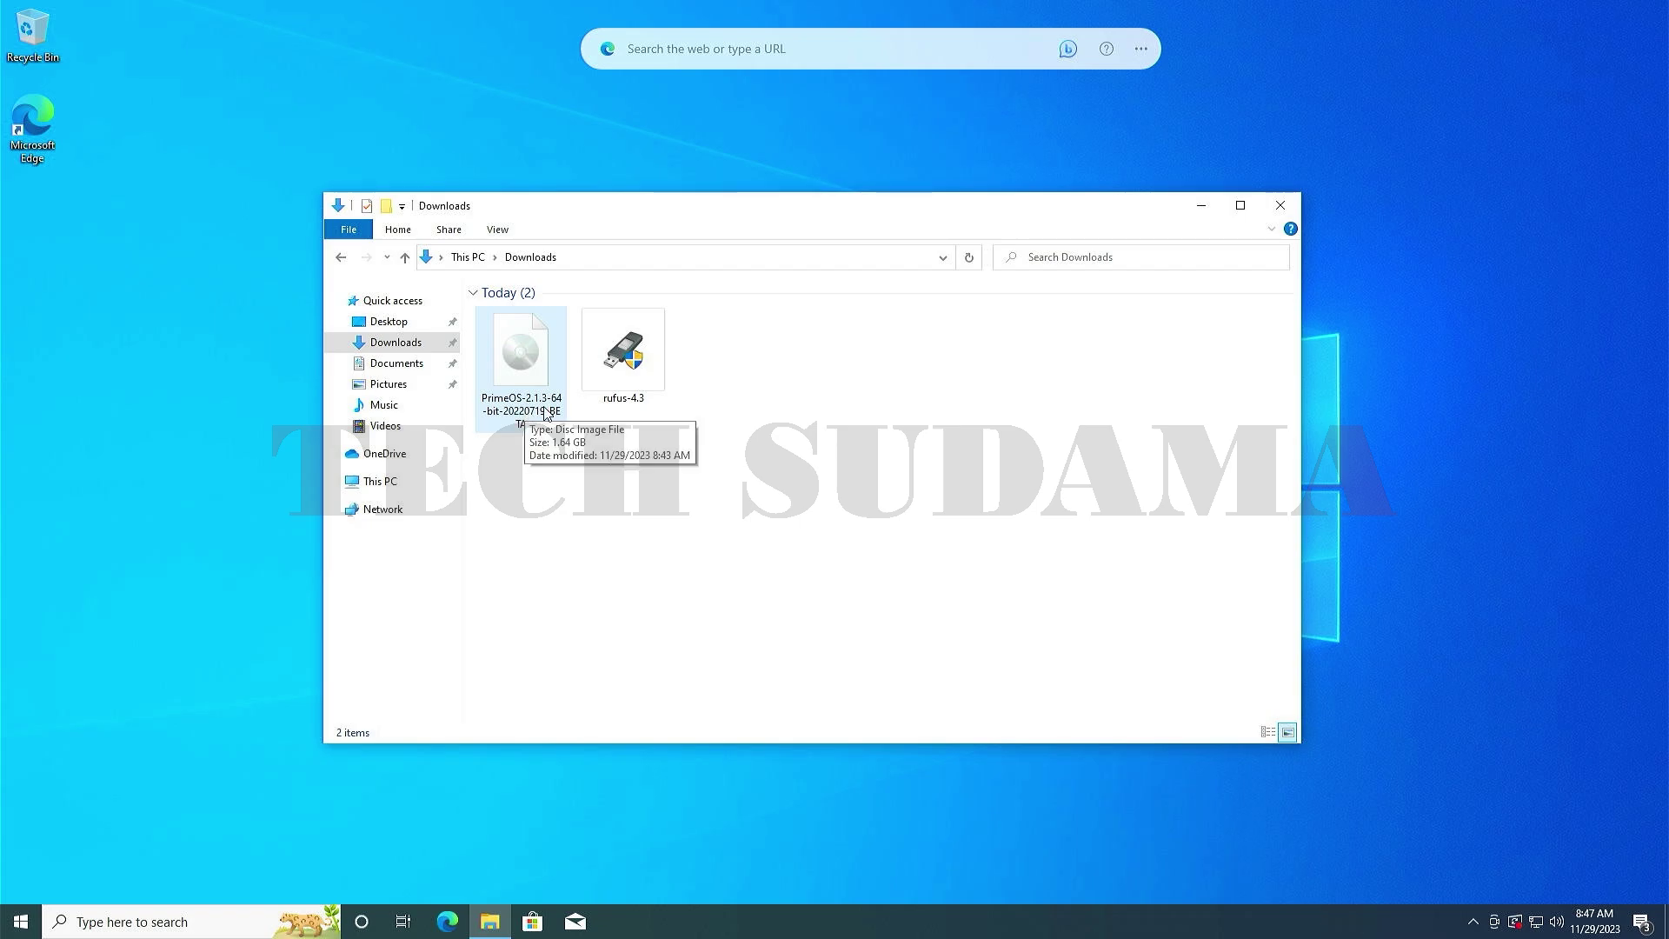
double_click(619, 354)
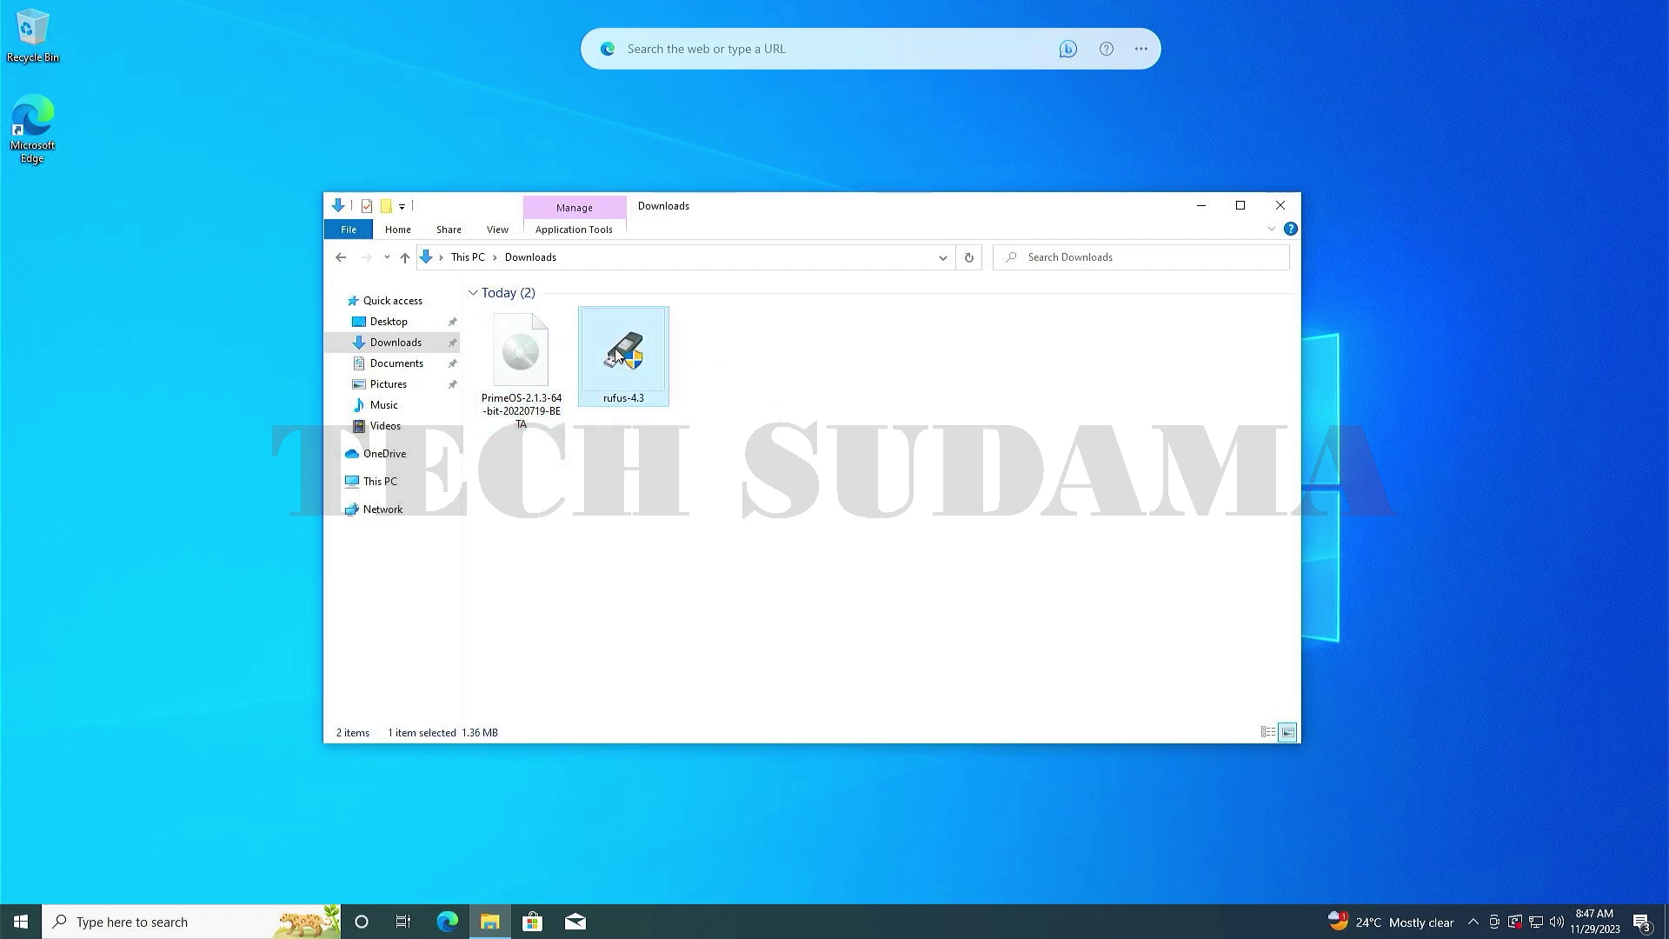
left_click(756, 581)
left_click(895, 483)
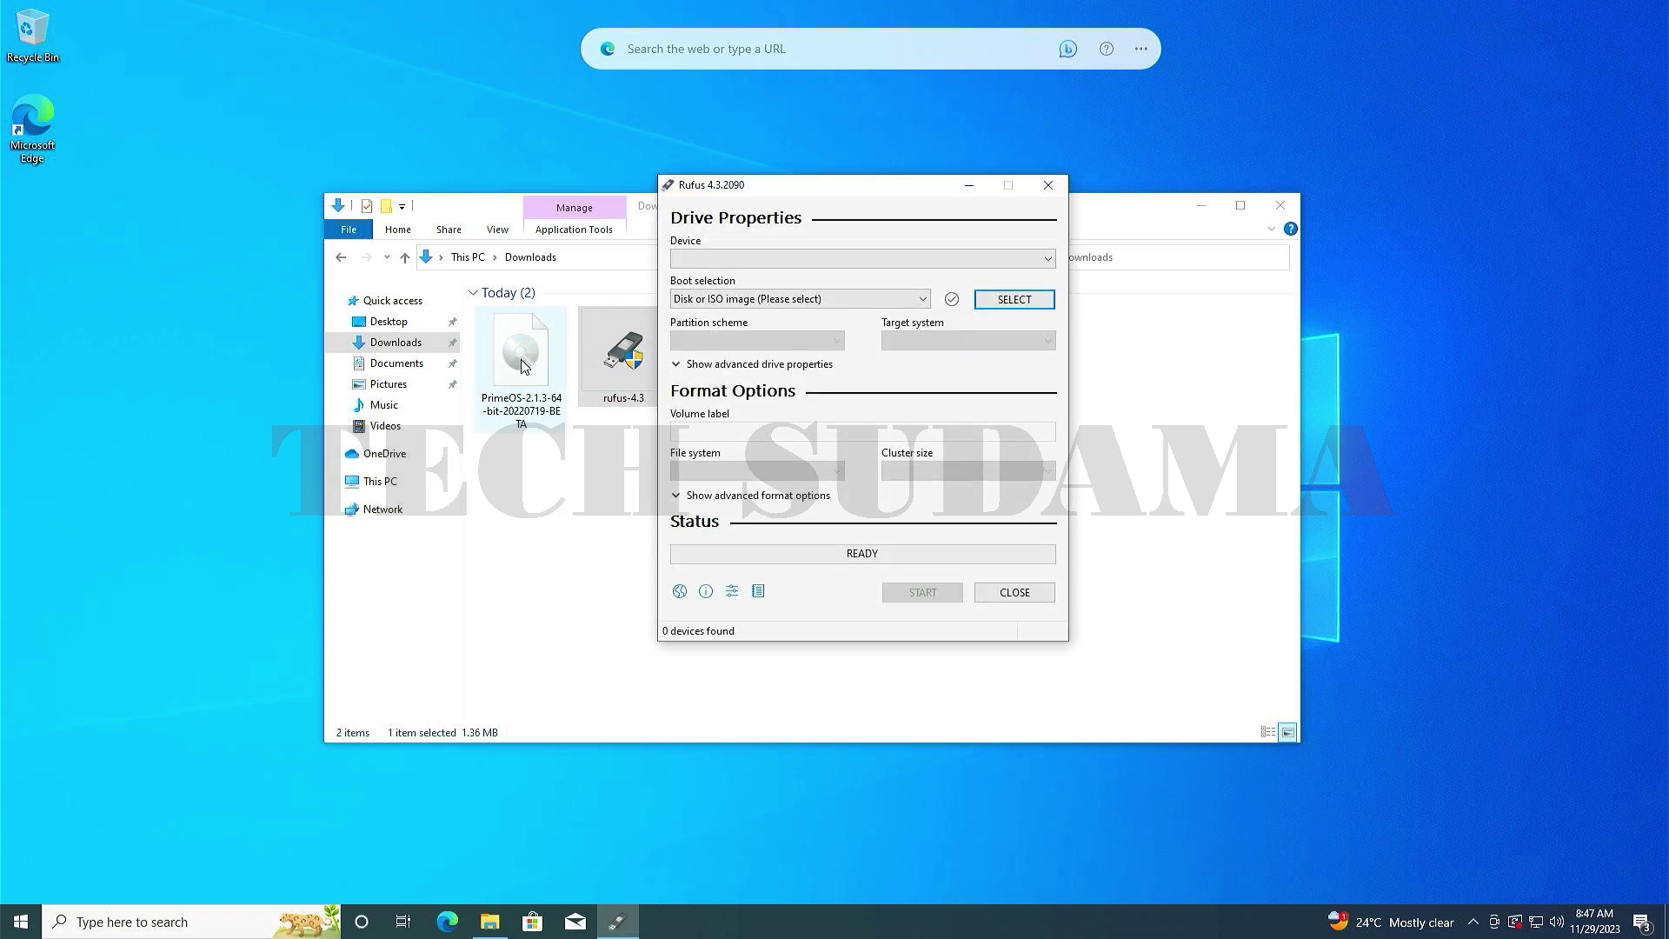
Step: Write the PrimeOS ISO to the 16 GB USB drive in ISO Image mode, then close Rufus
left_click_drag(522, 361, 798, 323)
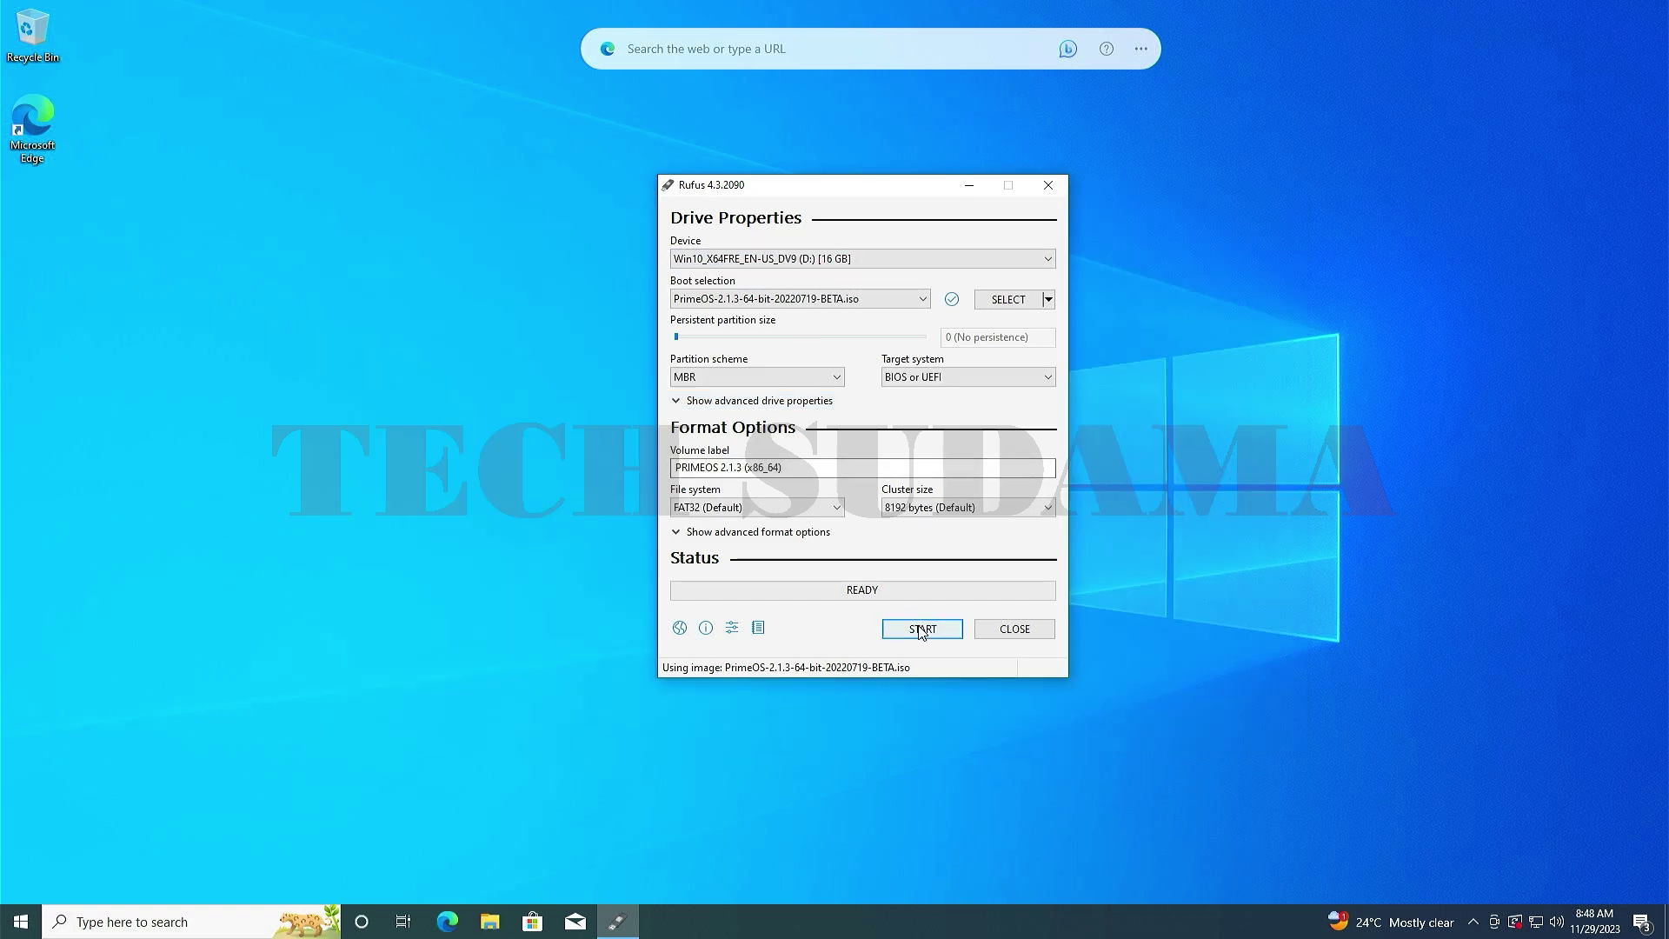
left_click(922, 630)
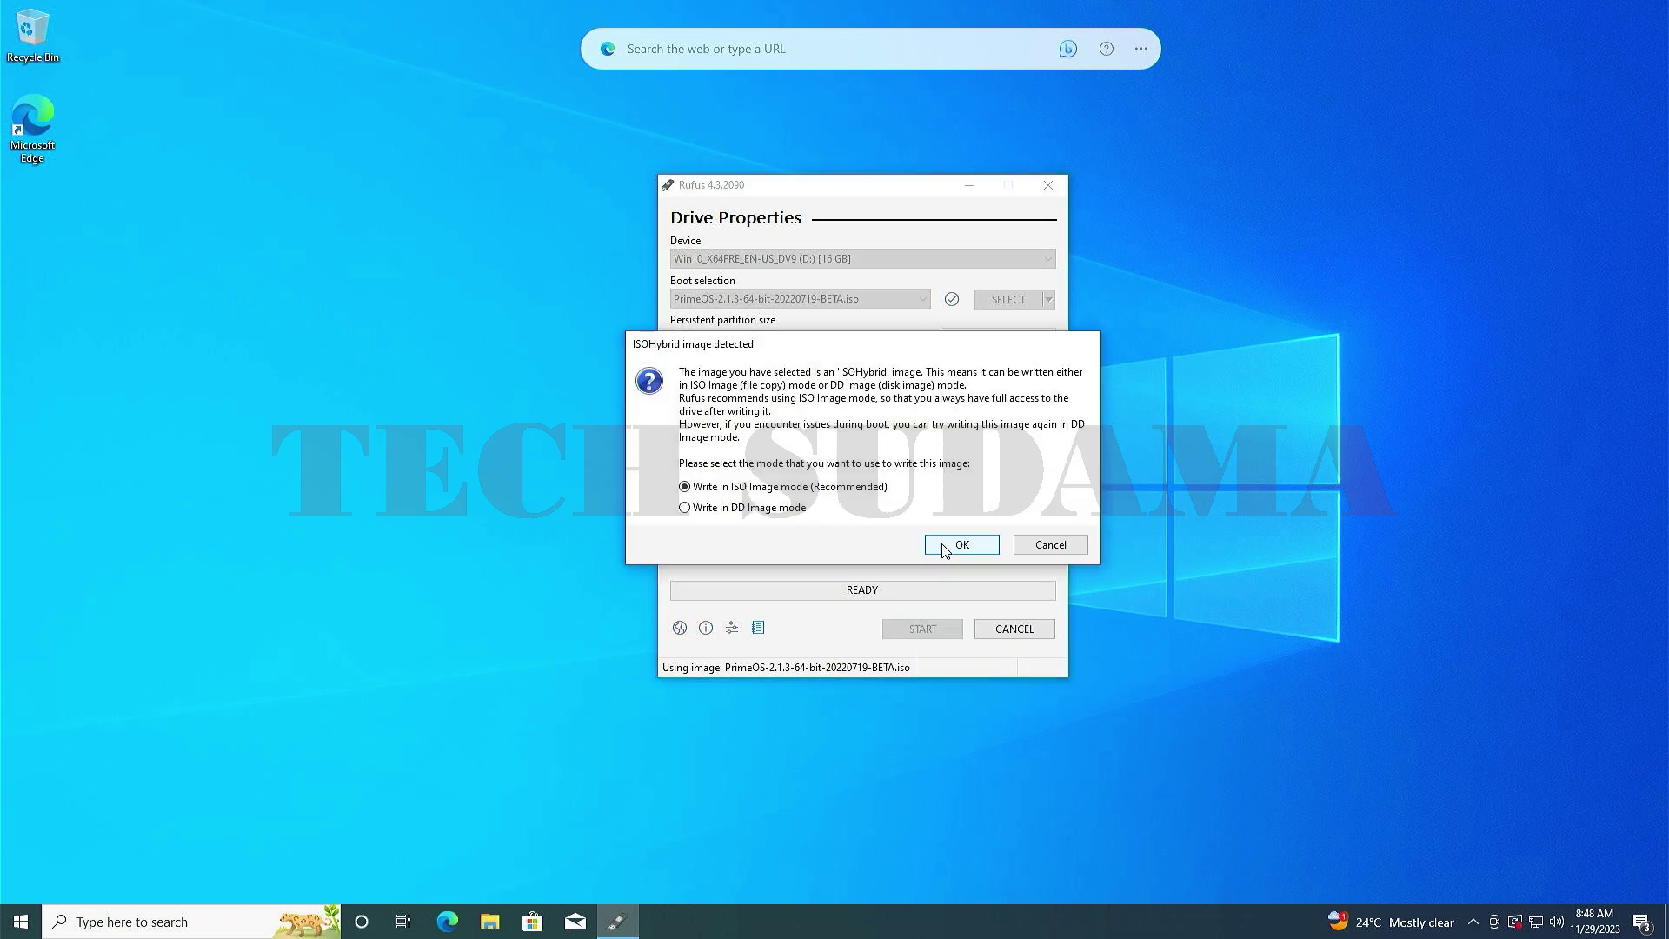
left_click(945, 549)
left_click(895, 579)
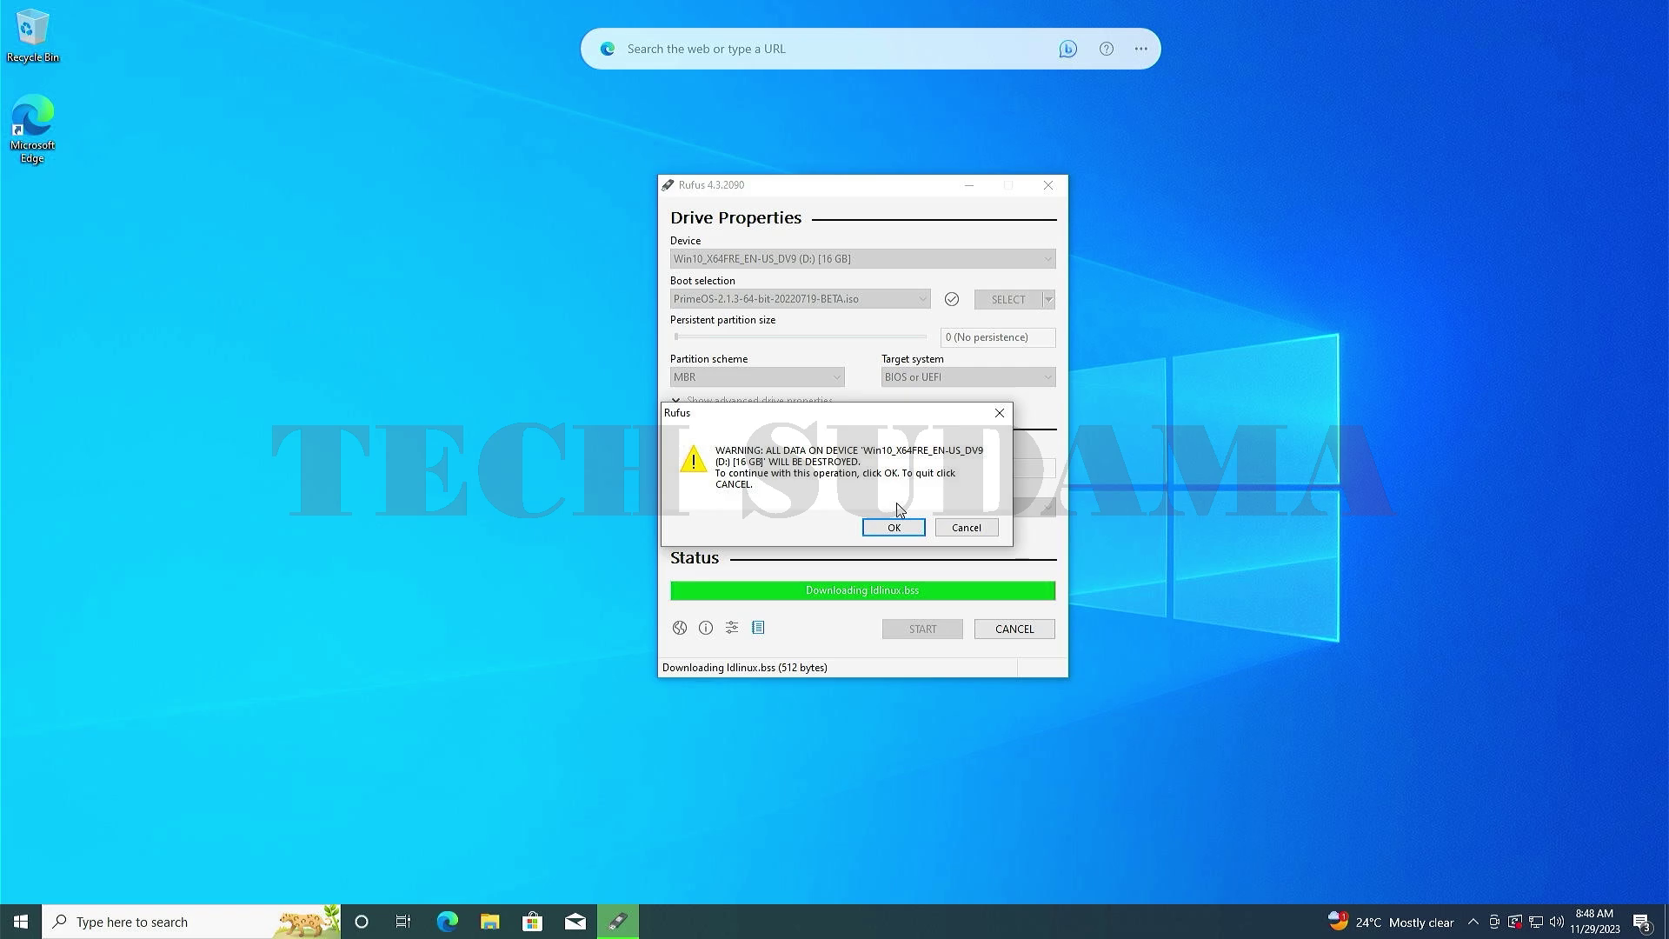
left_click(892, 527)
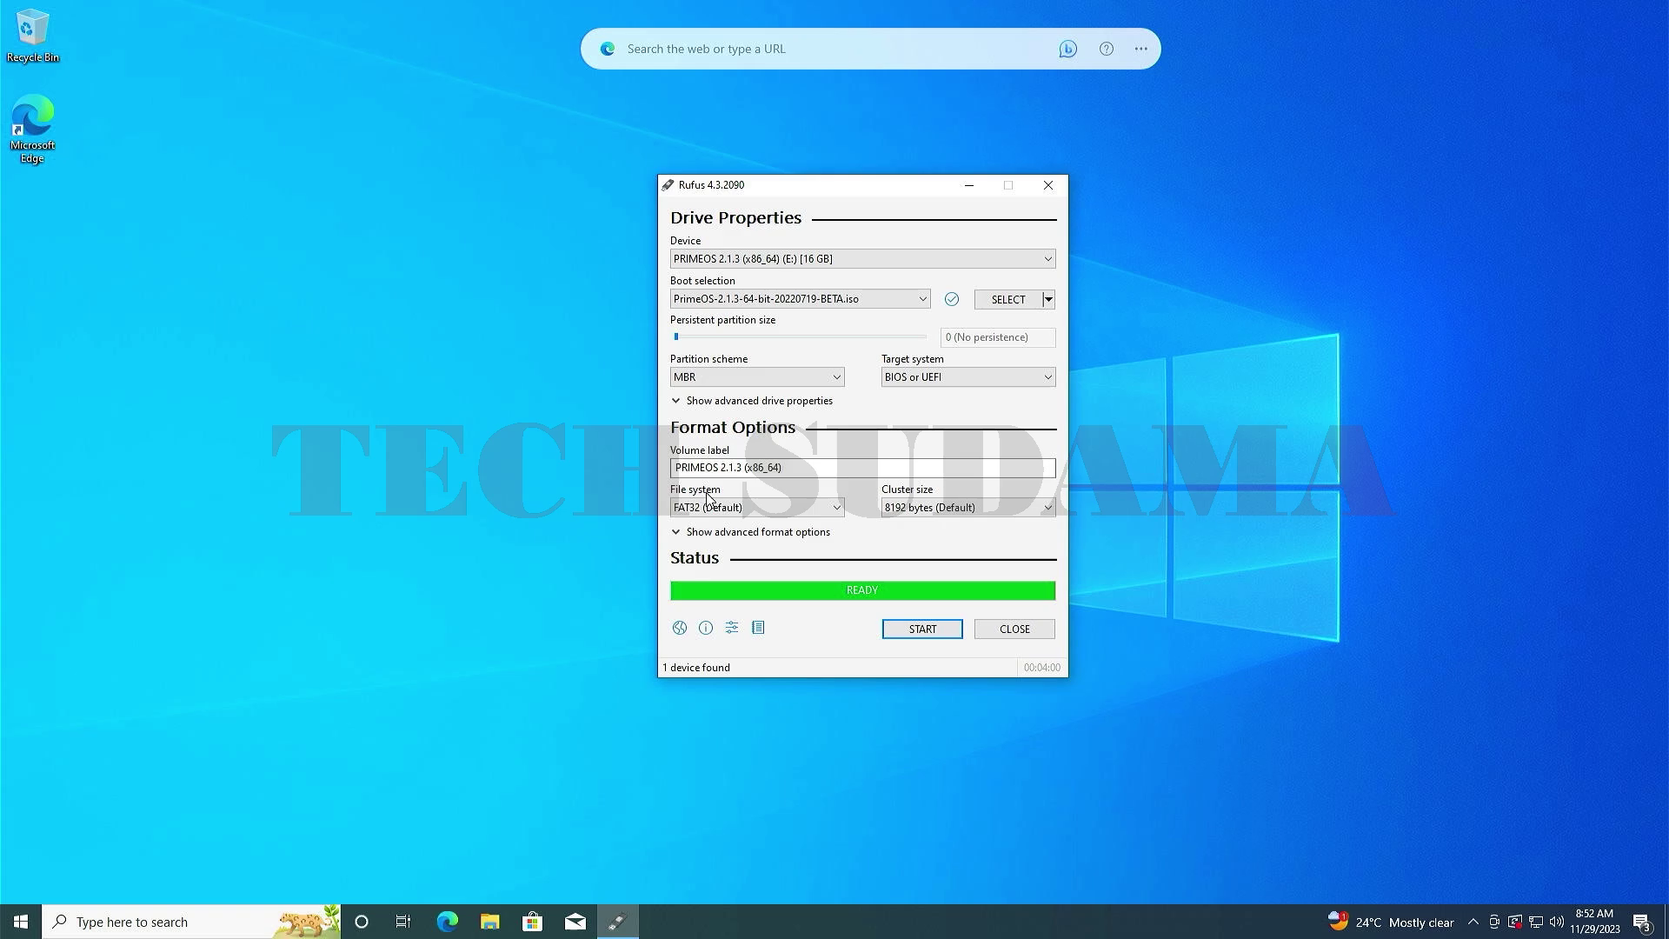
left_click(1011, 631)
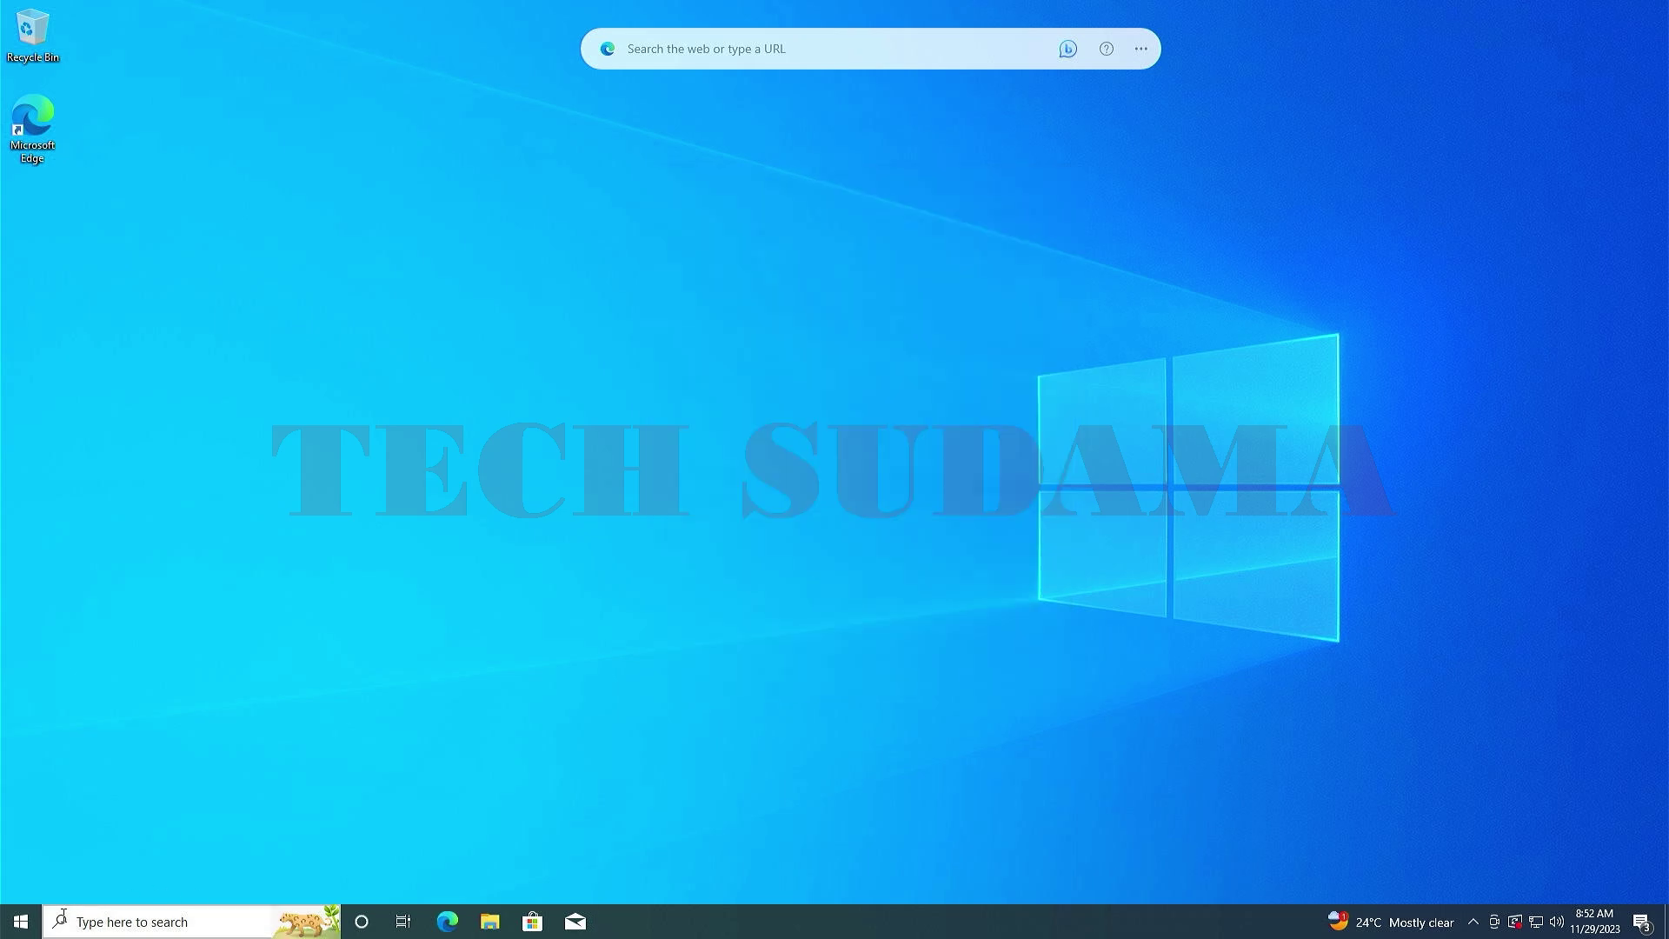
Step: In Disk Management, shrink C: by 65540 MB to leave 64 GB unallocated on Disk 0
right_click(26, 923)
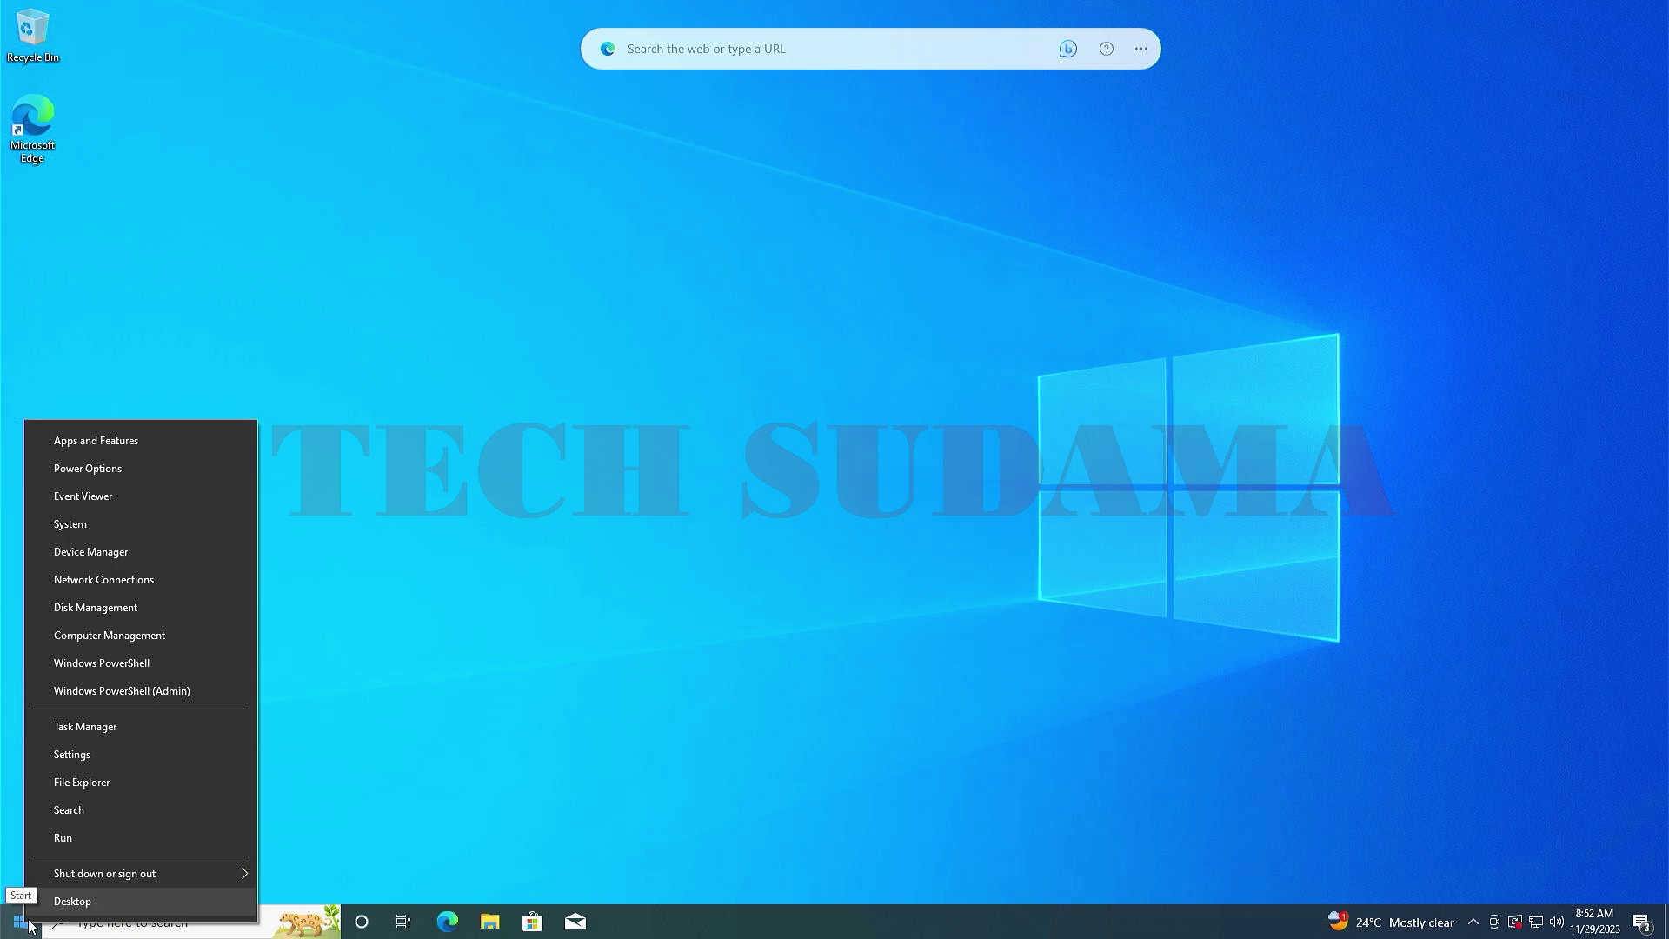
left_click(87, 608)
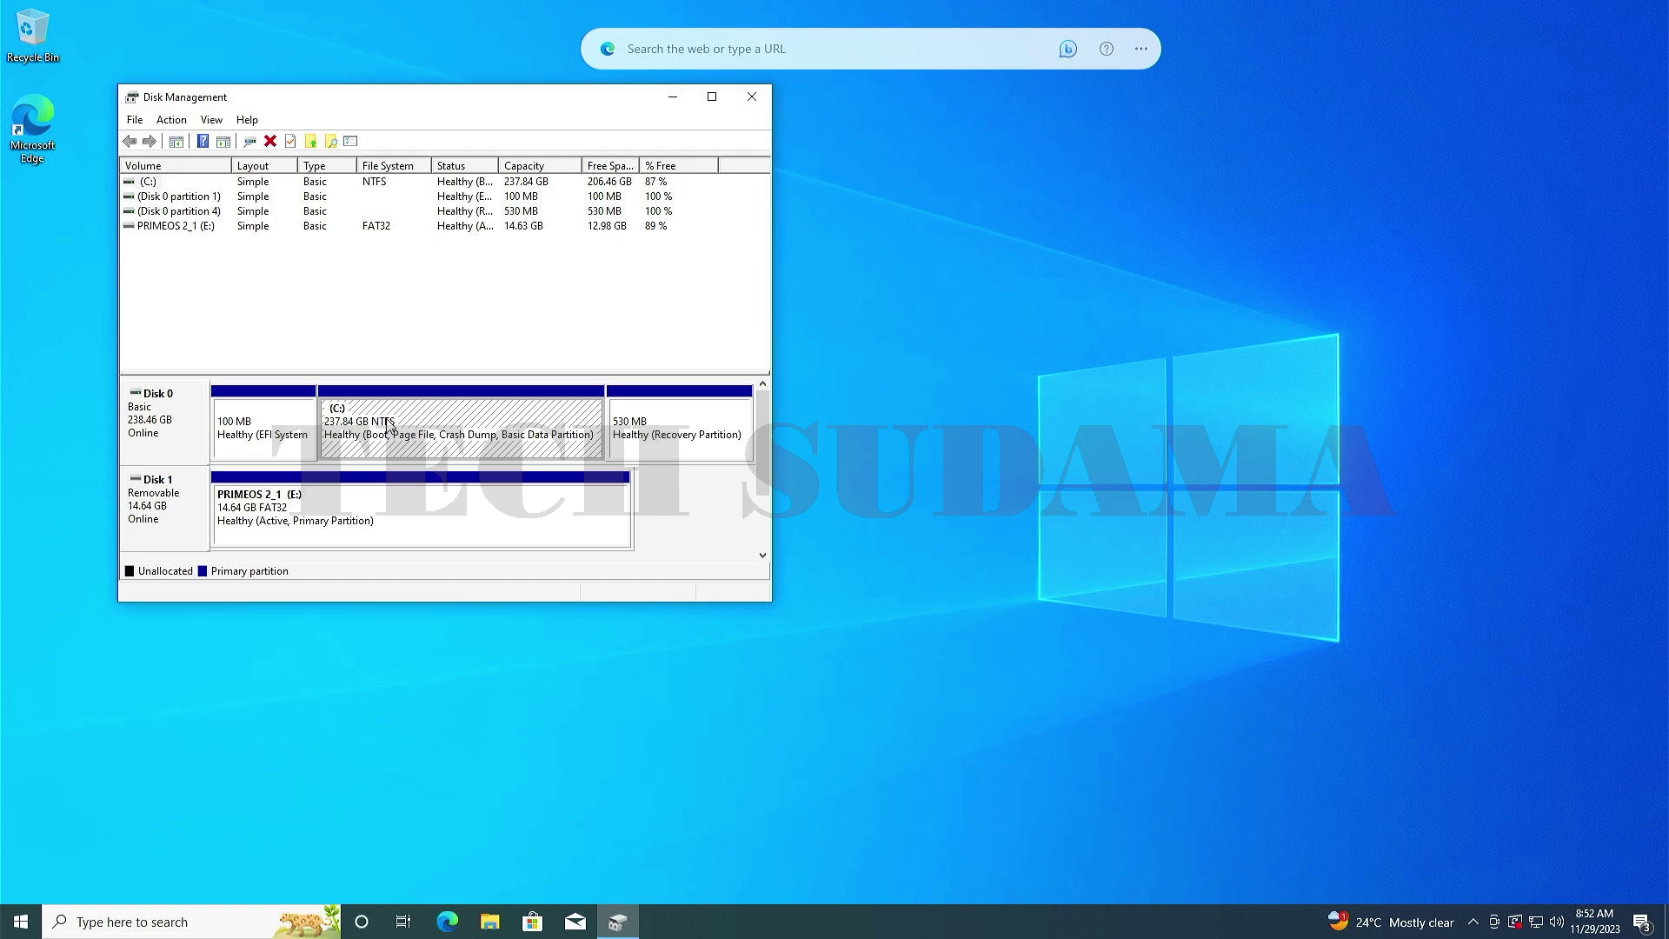
right_click(387, 424)
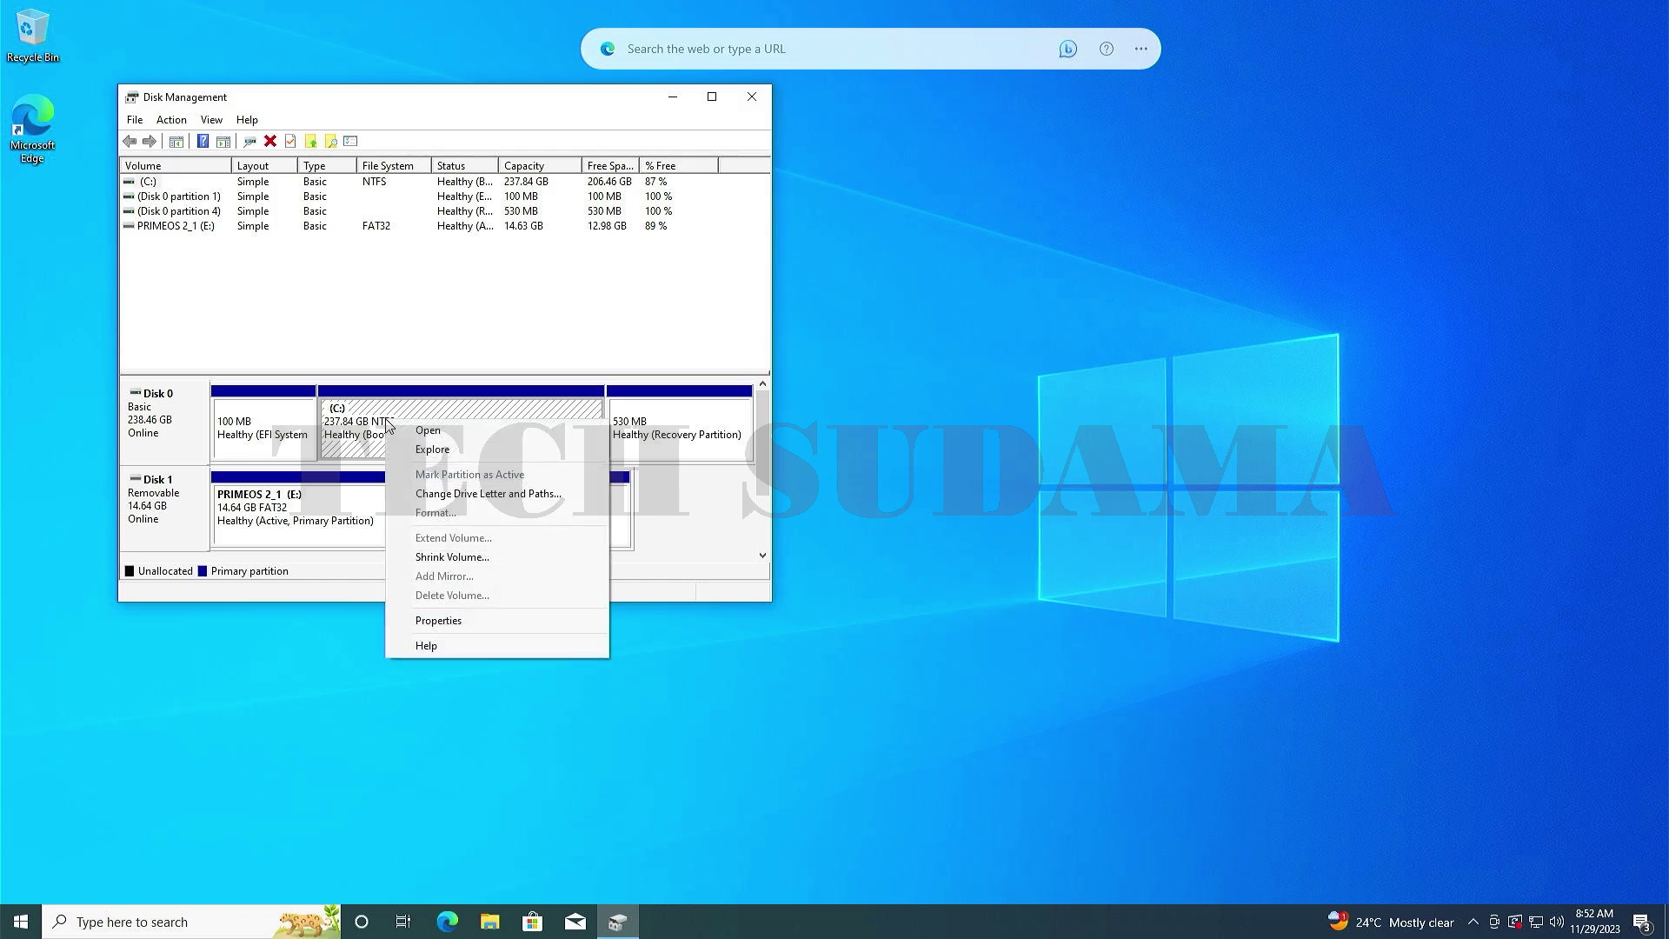
left_click(451, 557)
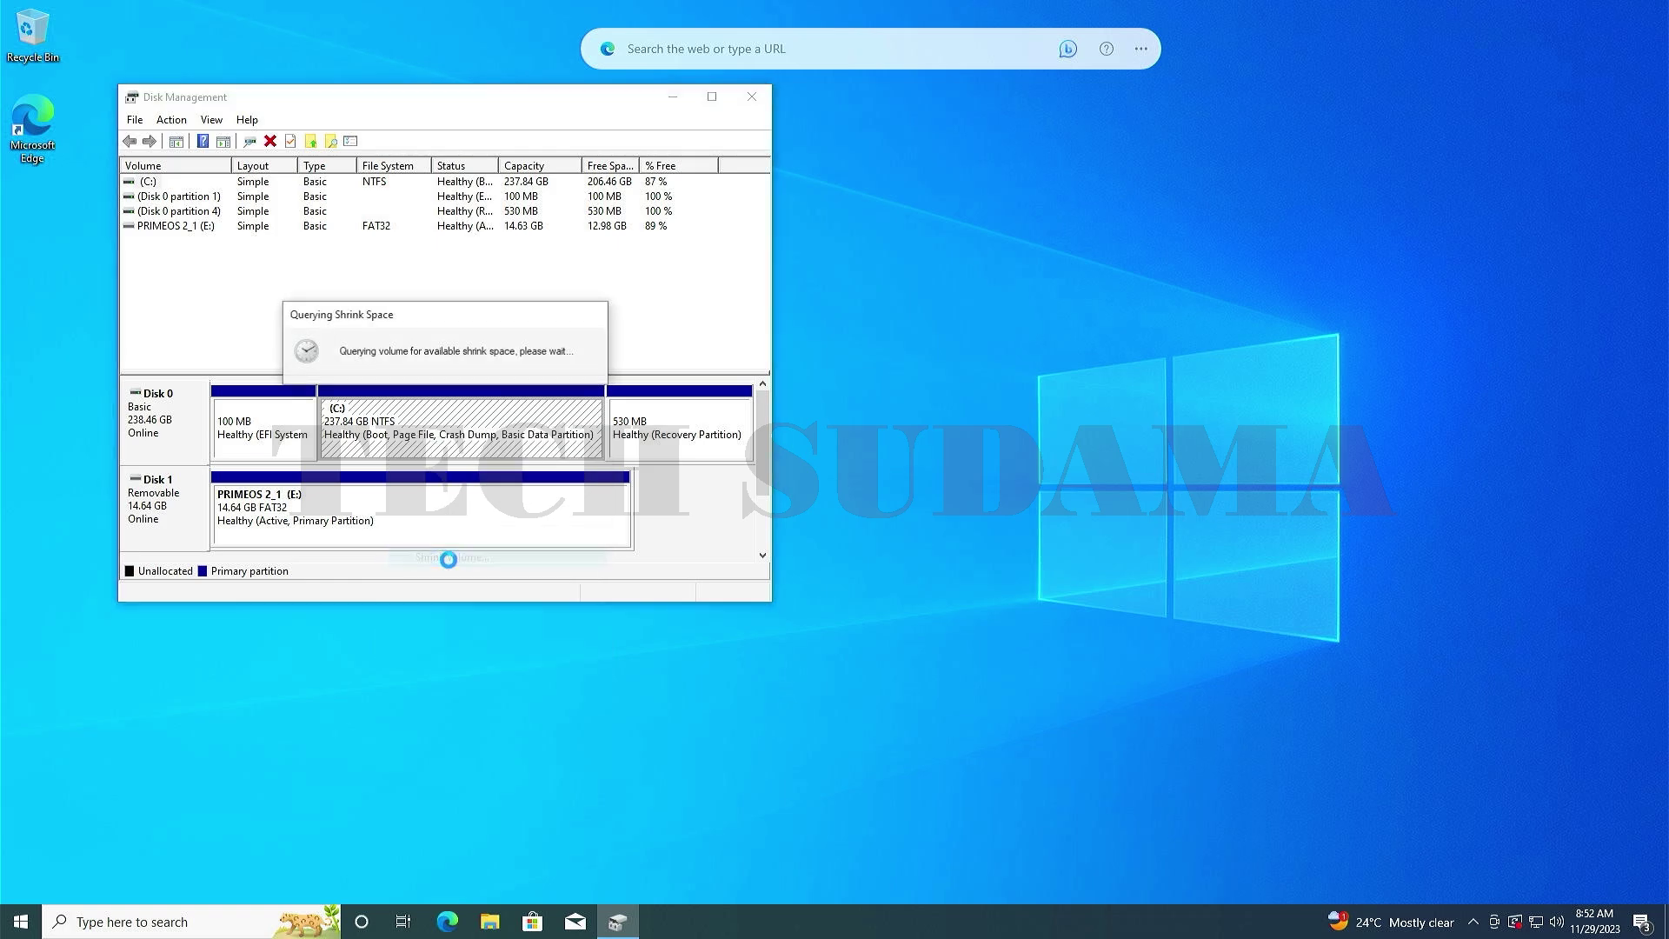
type("65540")
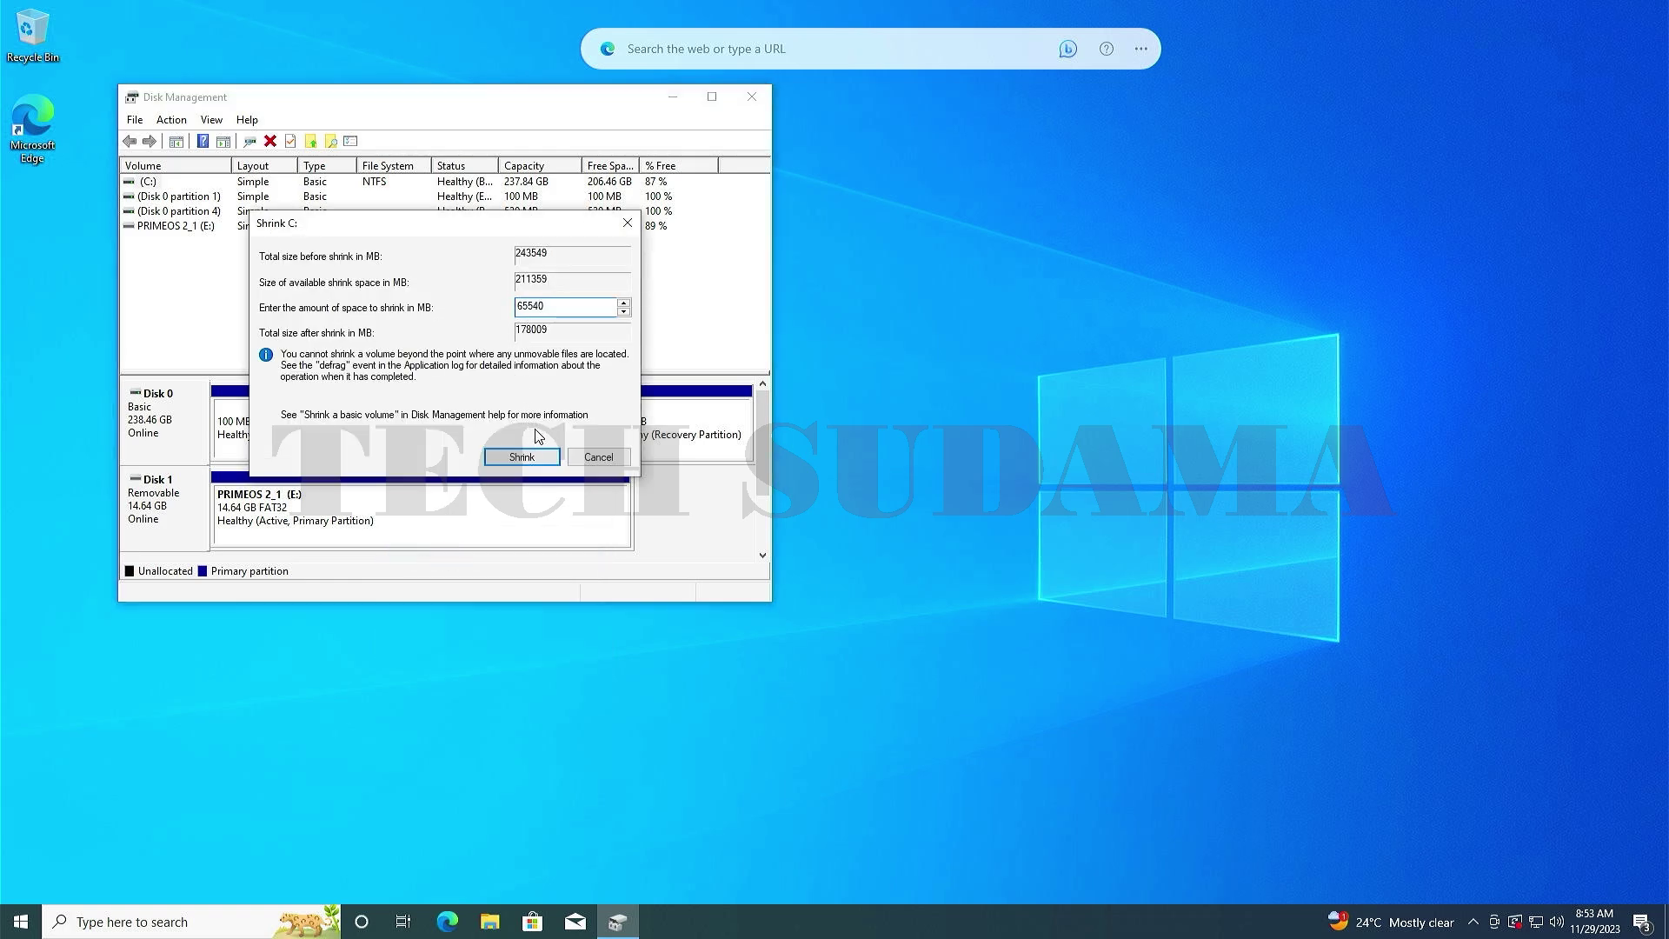
left_click(522, 458)
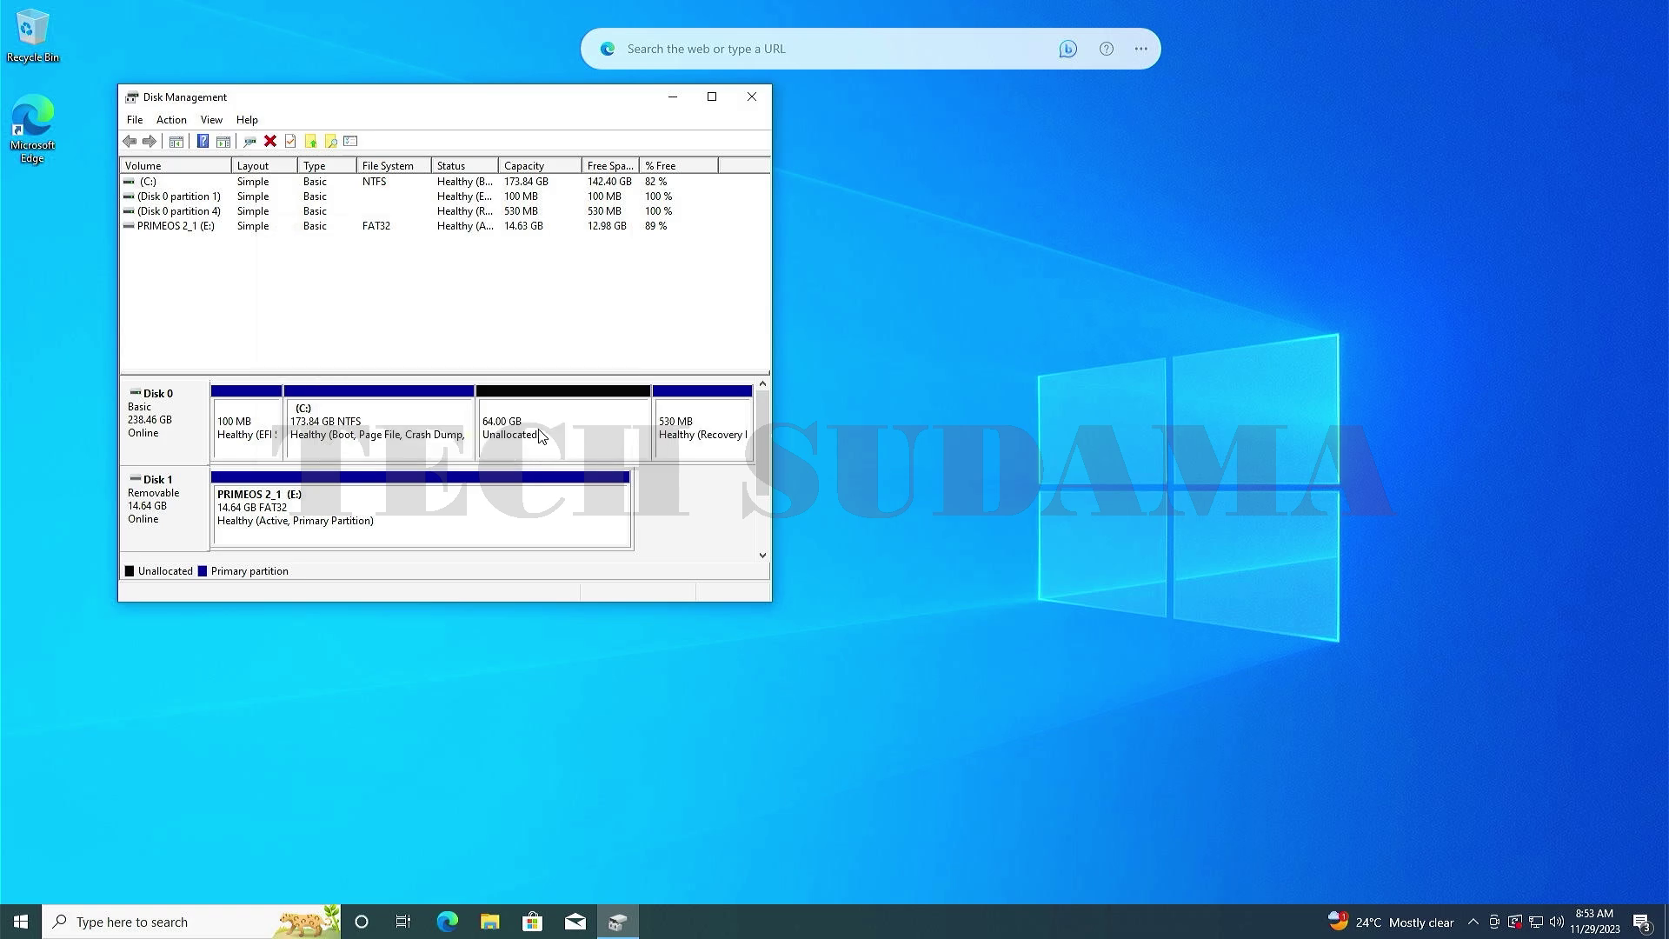
left_click(540, 436)
Step: Create a 65539 MB simple volume D: labelled PrimeOs from the unallocated space
right_click(541, 437)
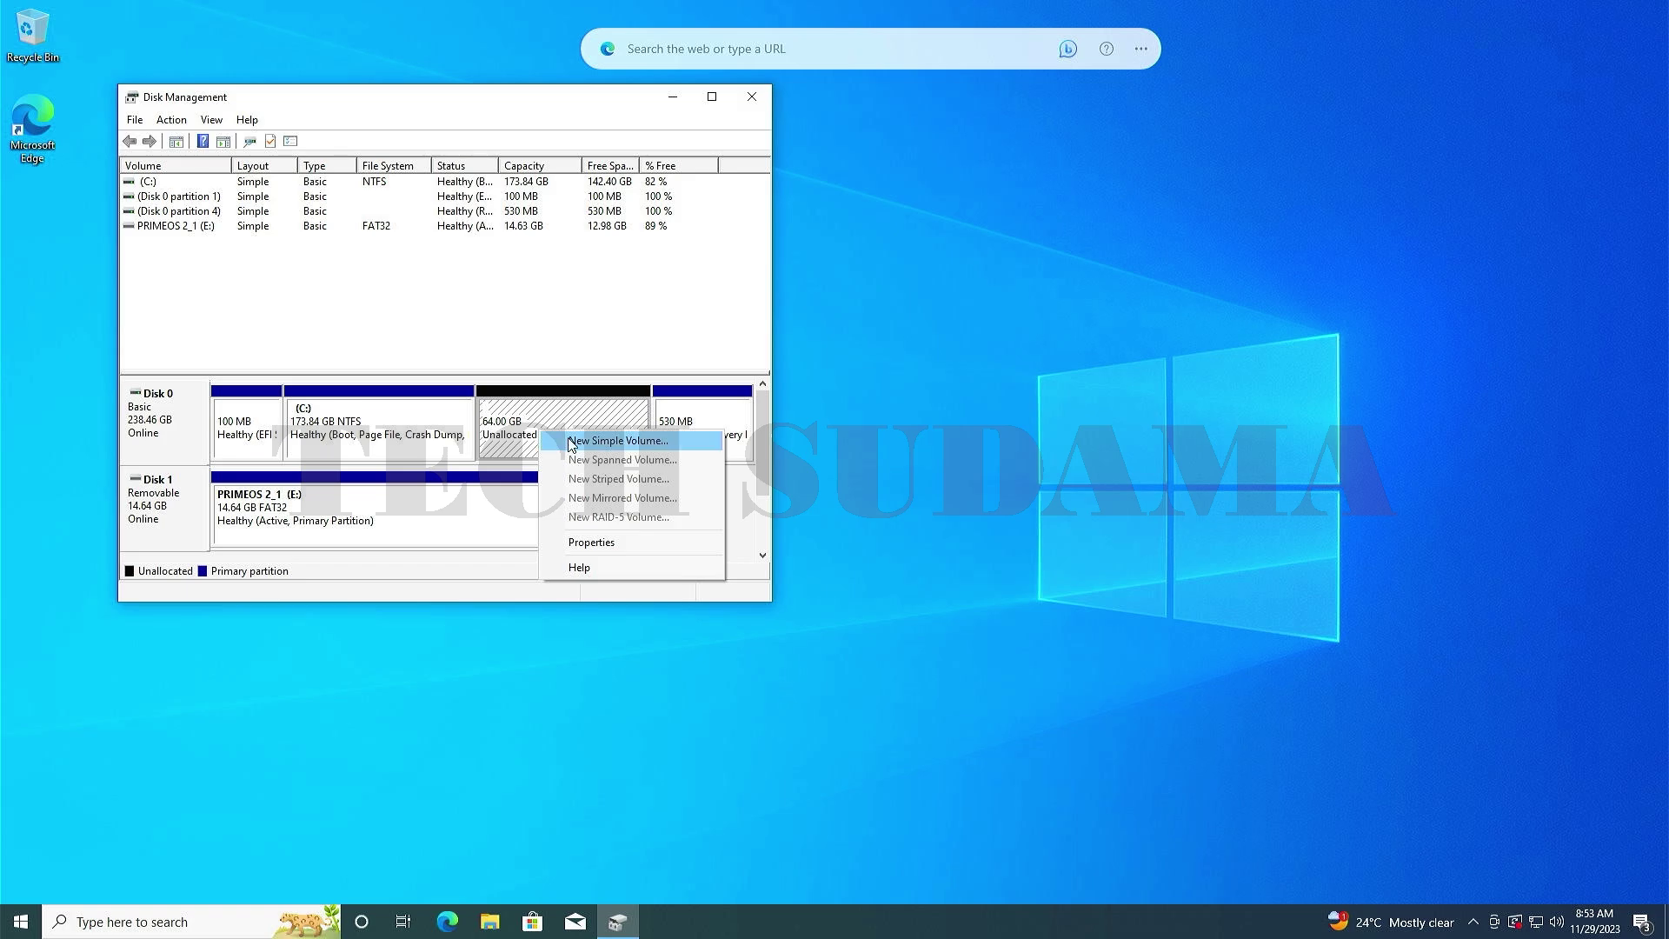
left_click(573, 441)
left_click(461, 495)
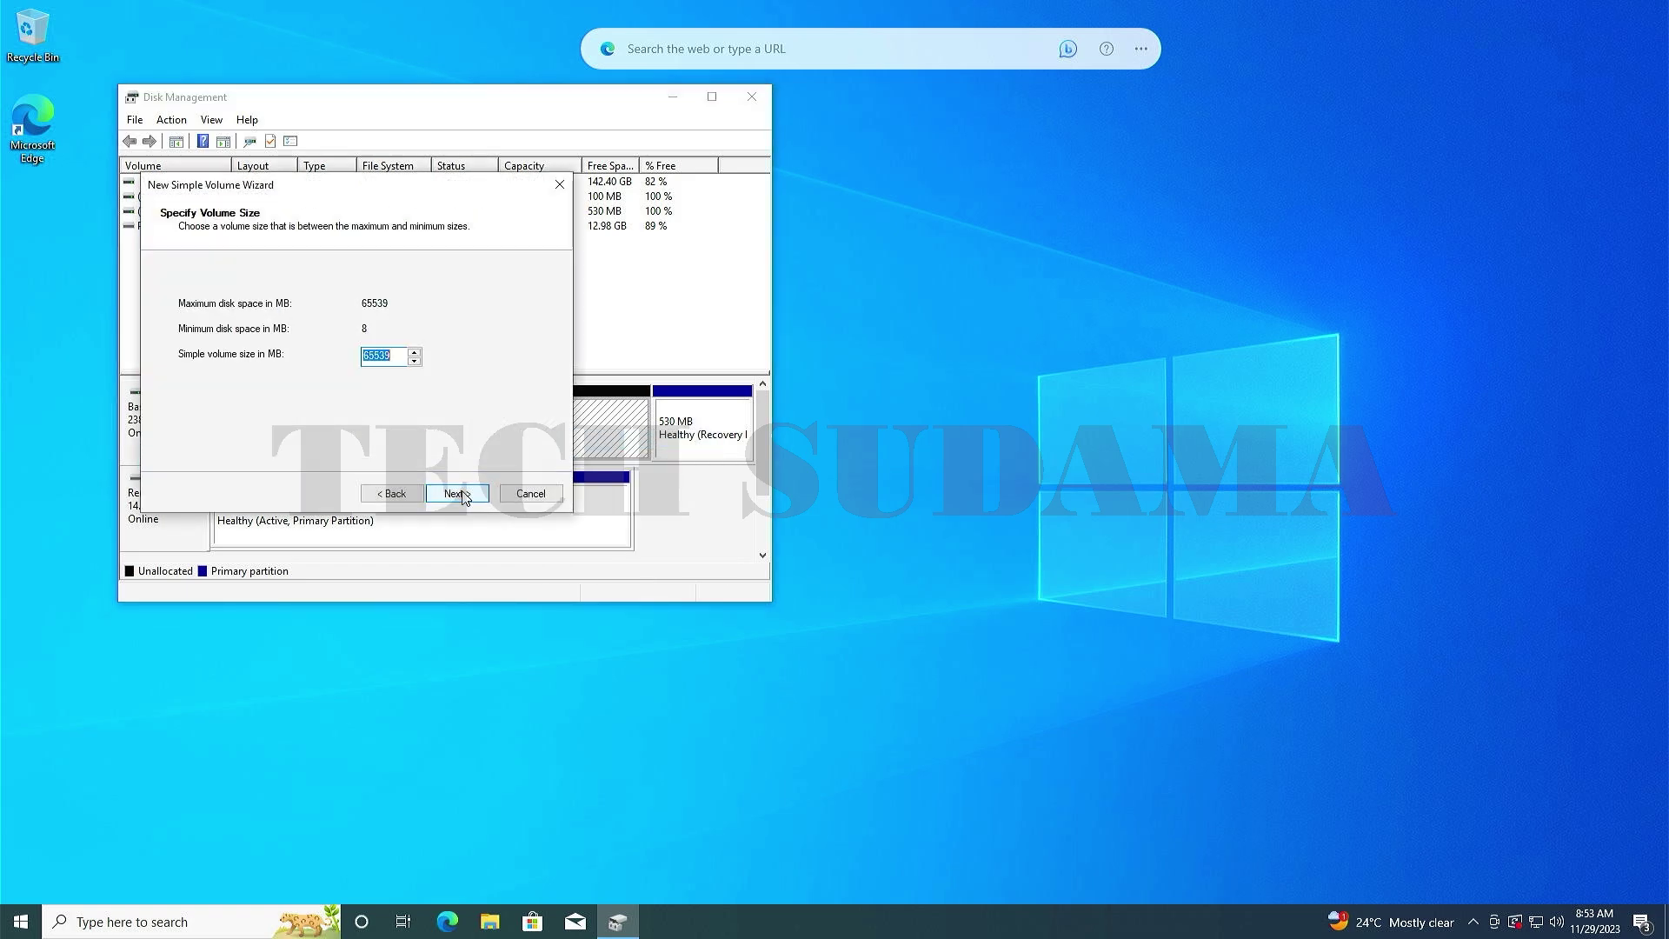
left_click(458, 493)
left_click(458, 494)
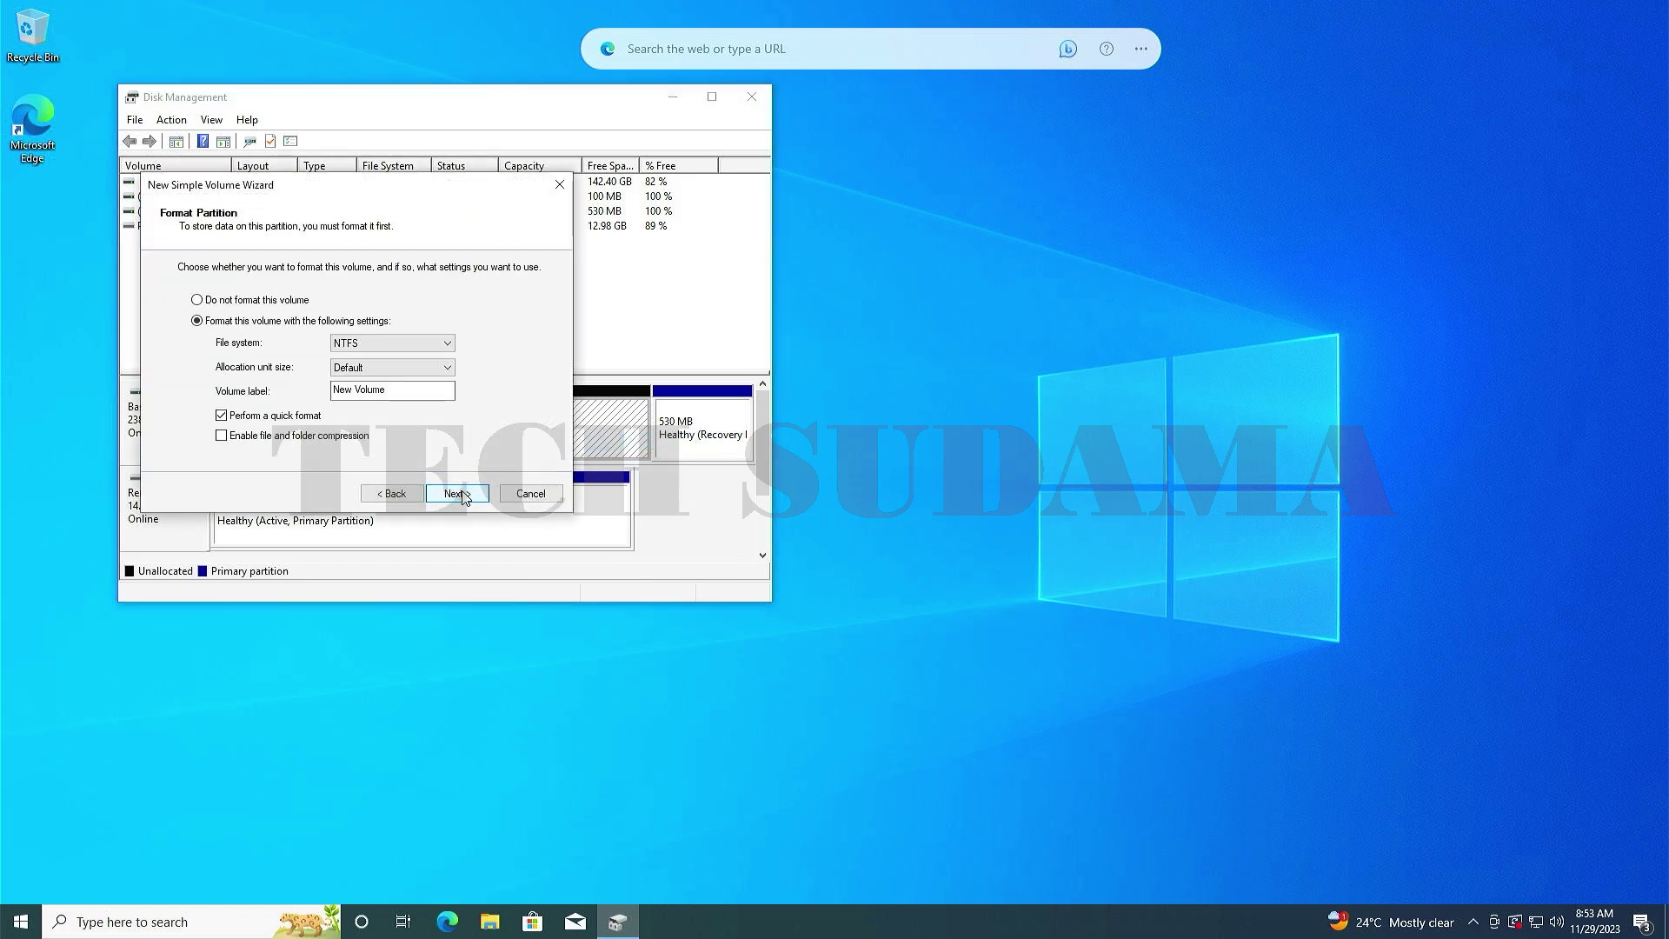
triple_click(404, 395)
type("PrimeOs")
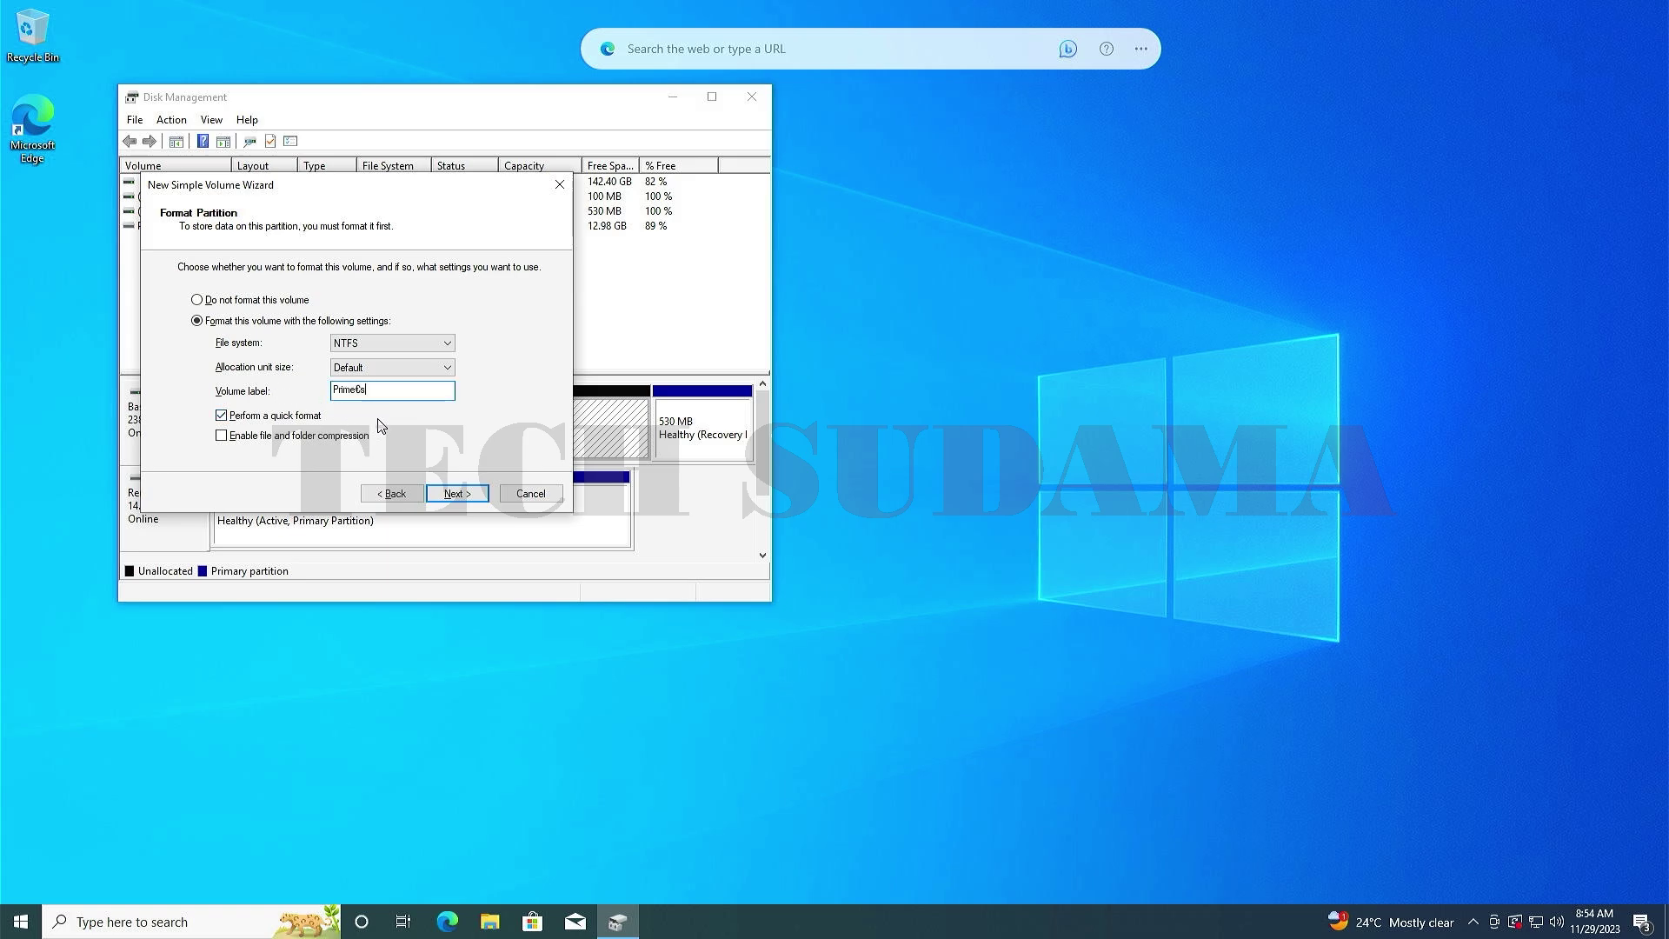
left_click(458, 494)
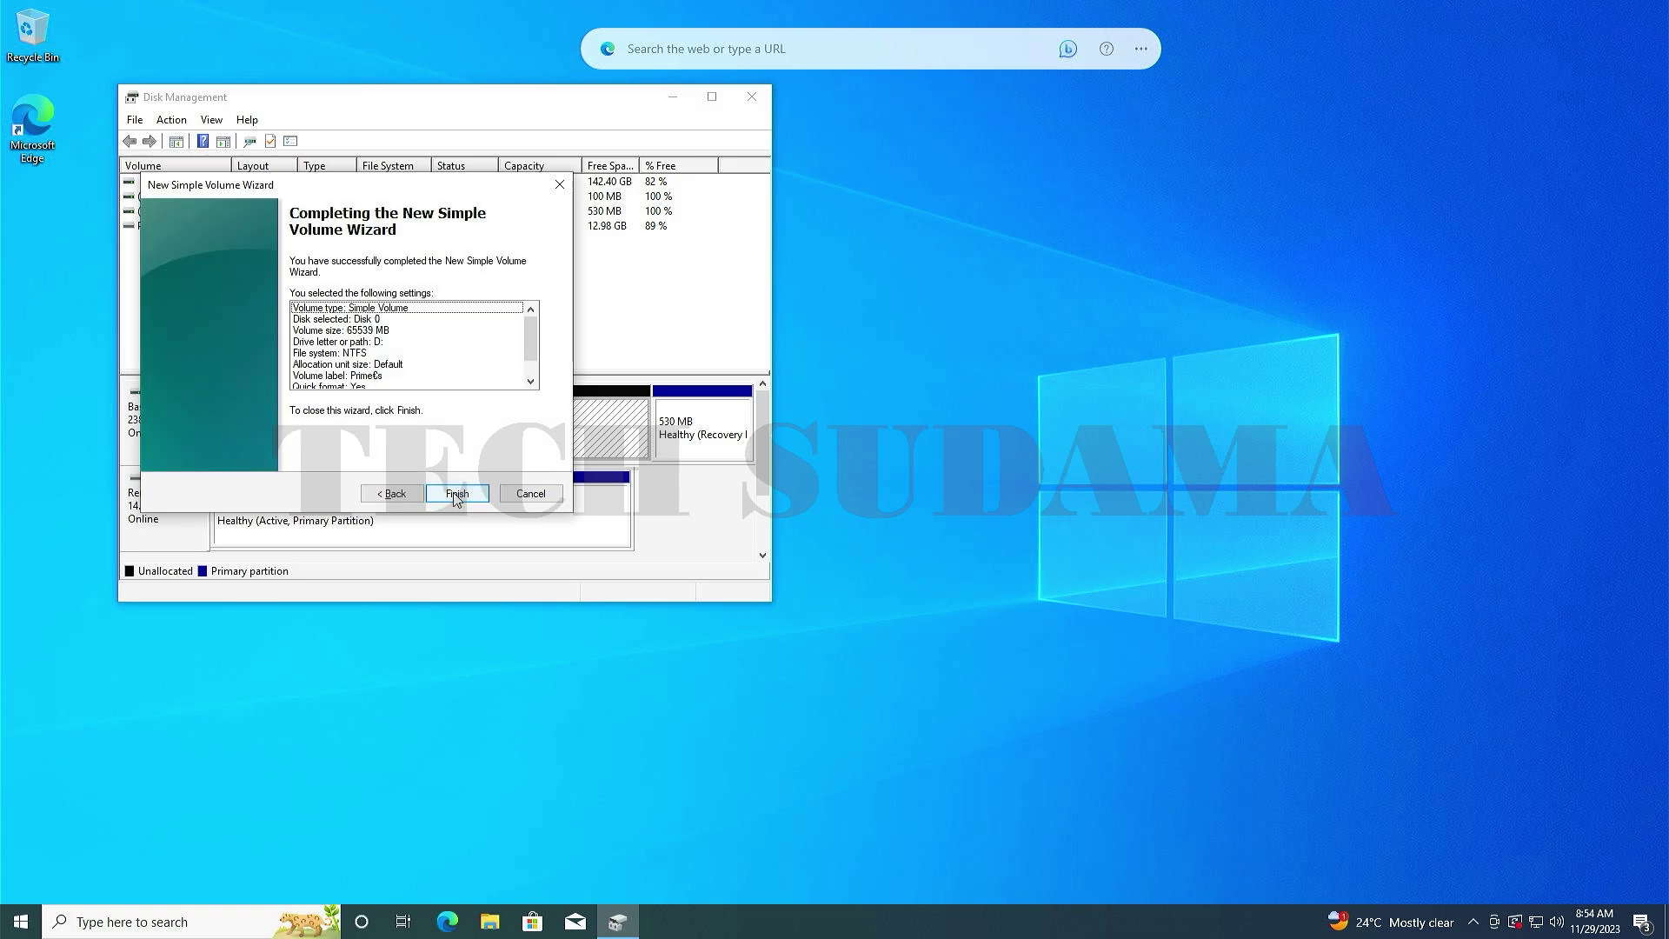
left_click(458, 494)
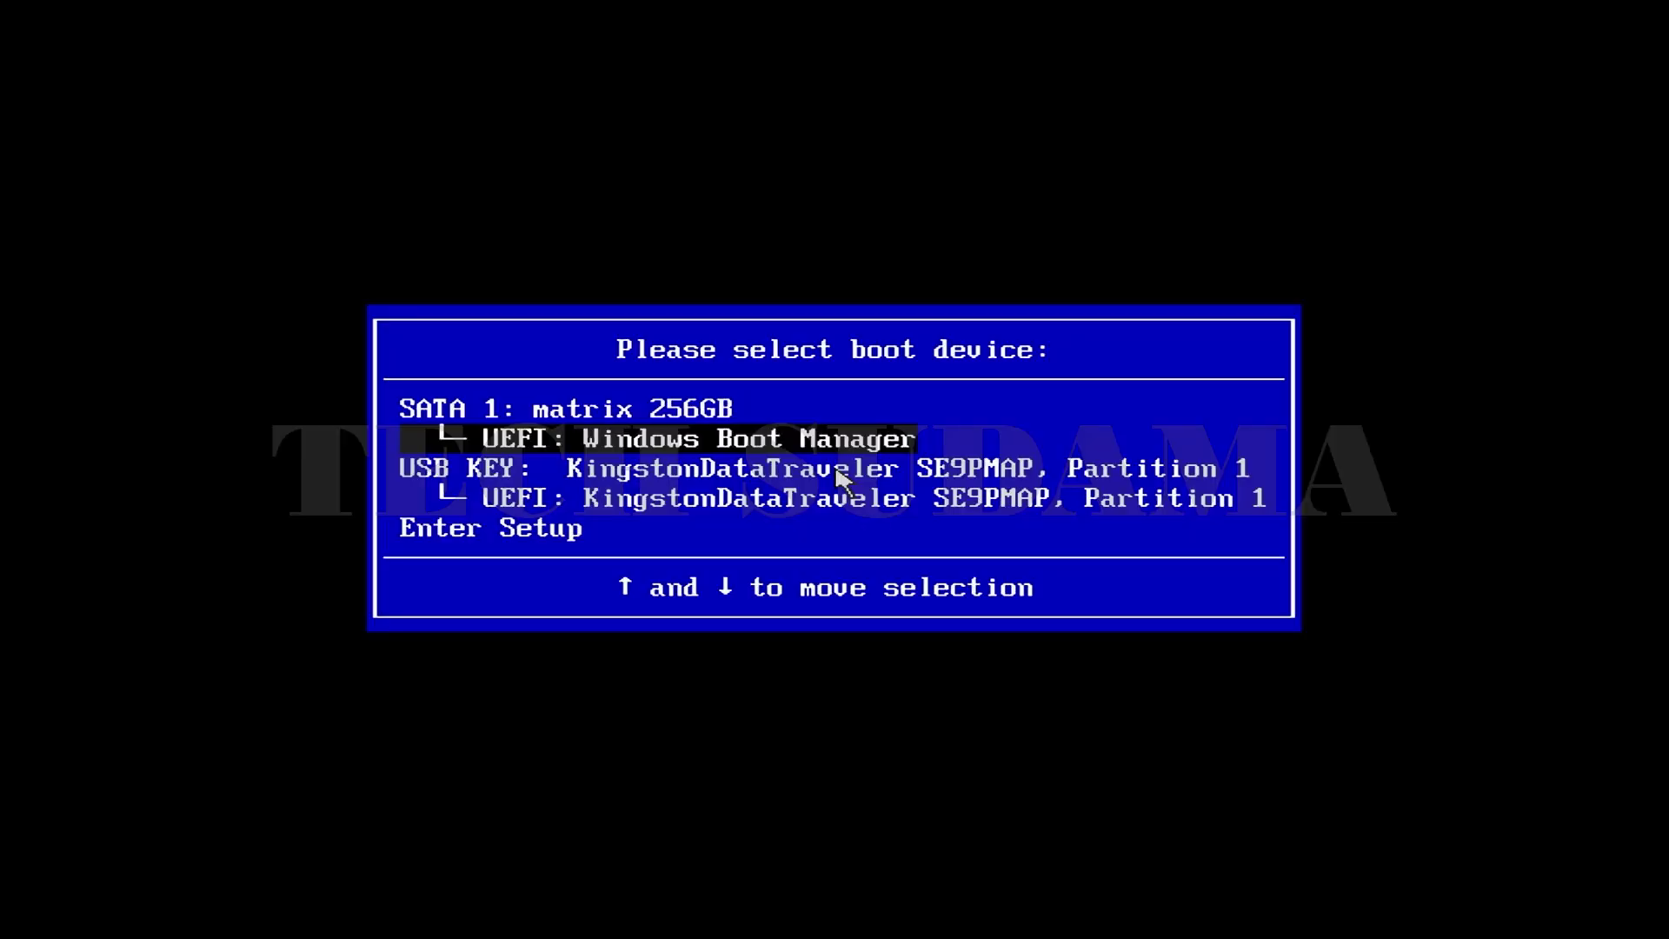
Step: Boot from the Kingston USB drive and start the PRIMEOS 2.1.3 Installation entry
key("Down")
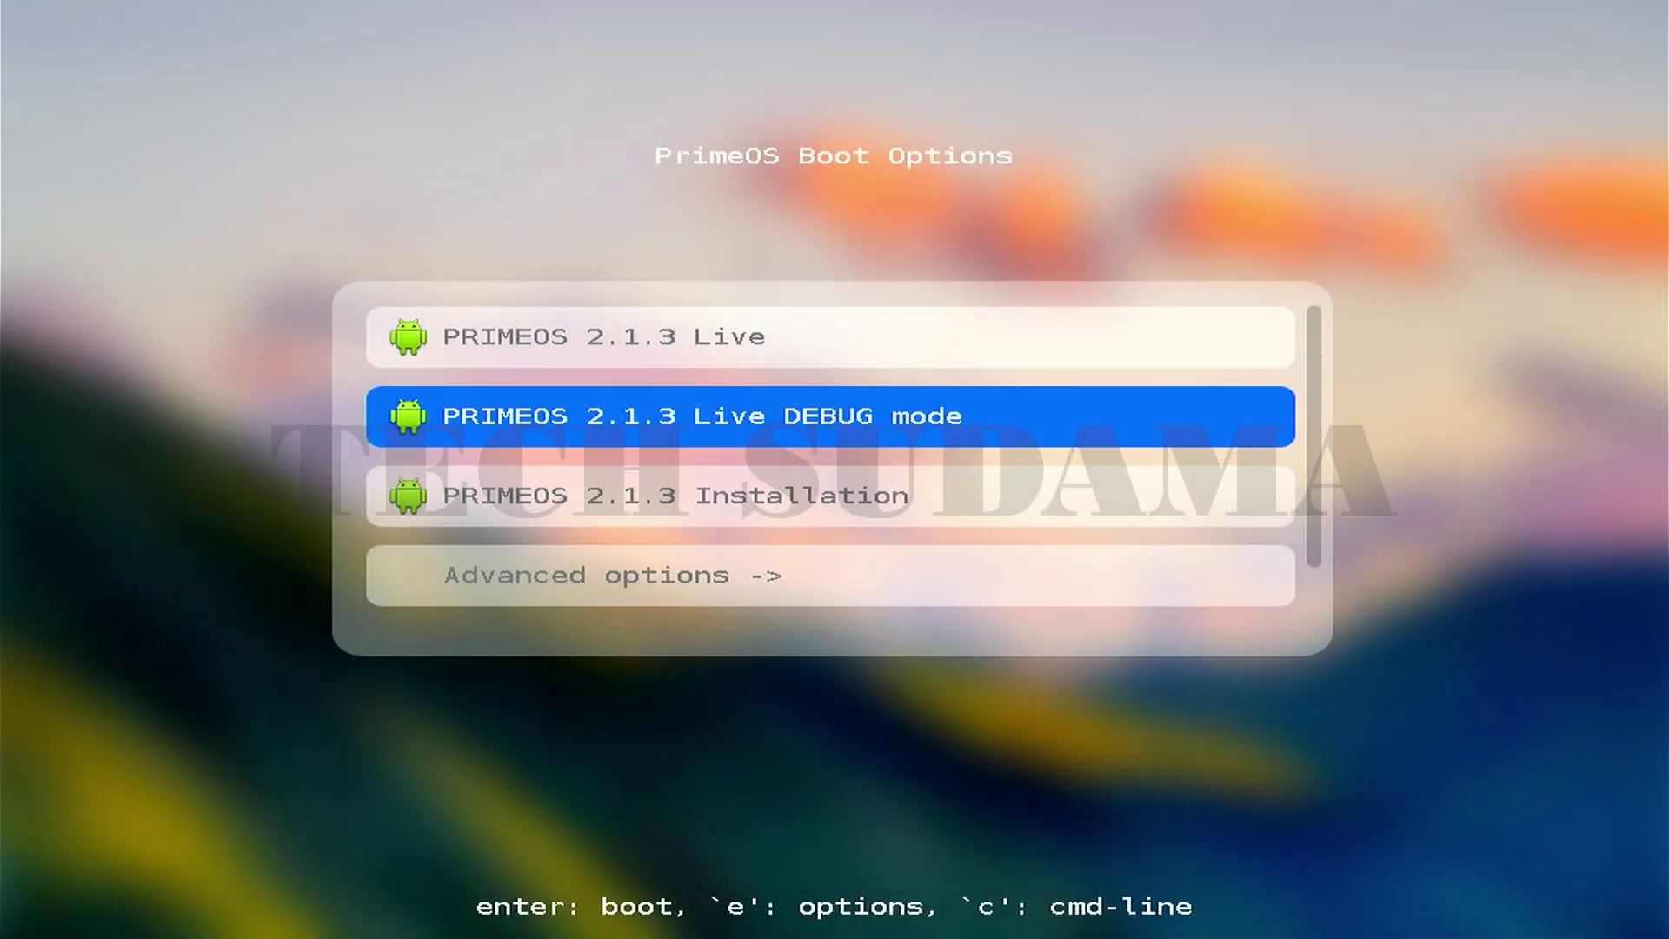
key("Down")
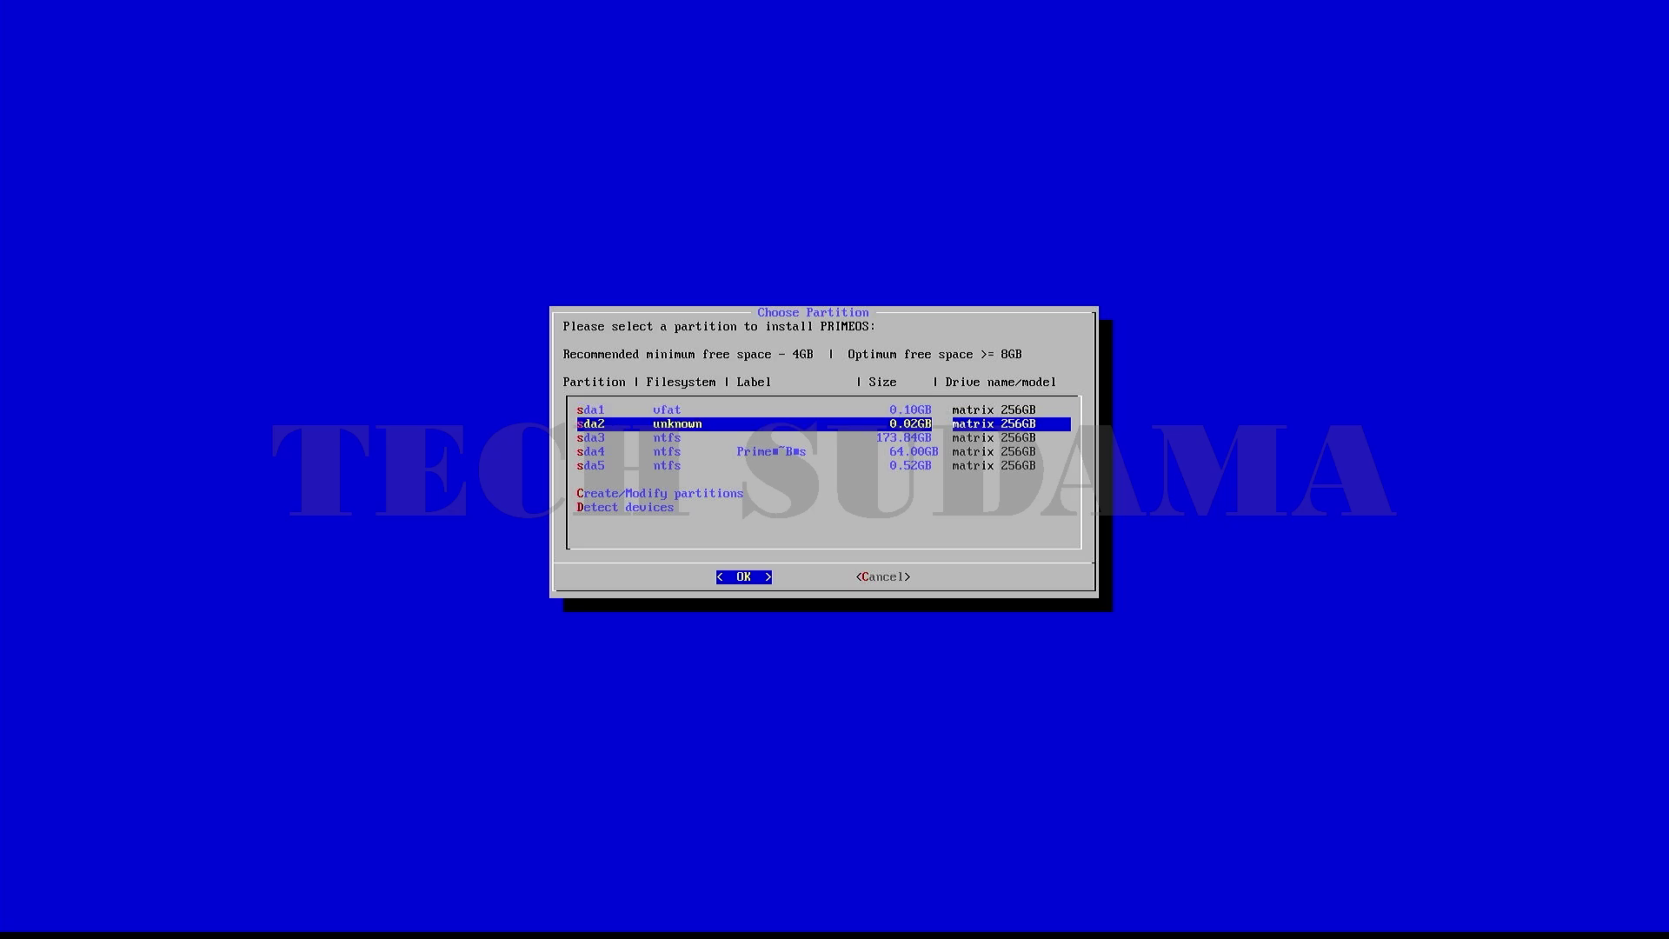
key("Down")
key("Down")
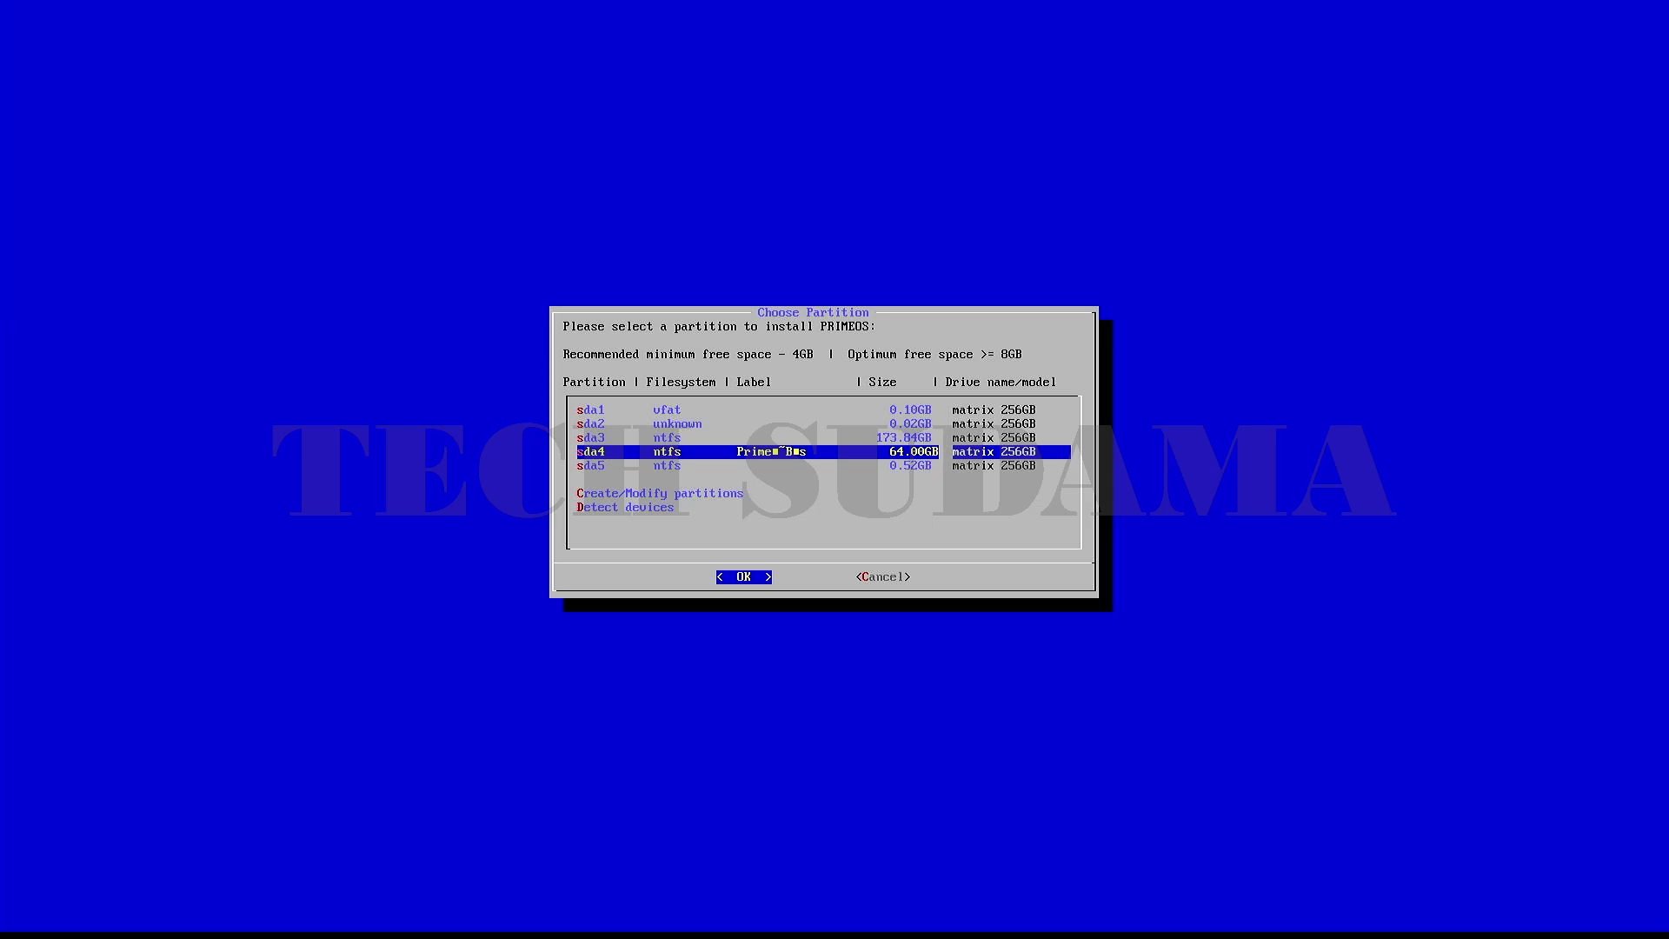
Step: Choose the 64 GB sda4 partition as the PrimeOS install target
key("Return")
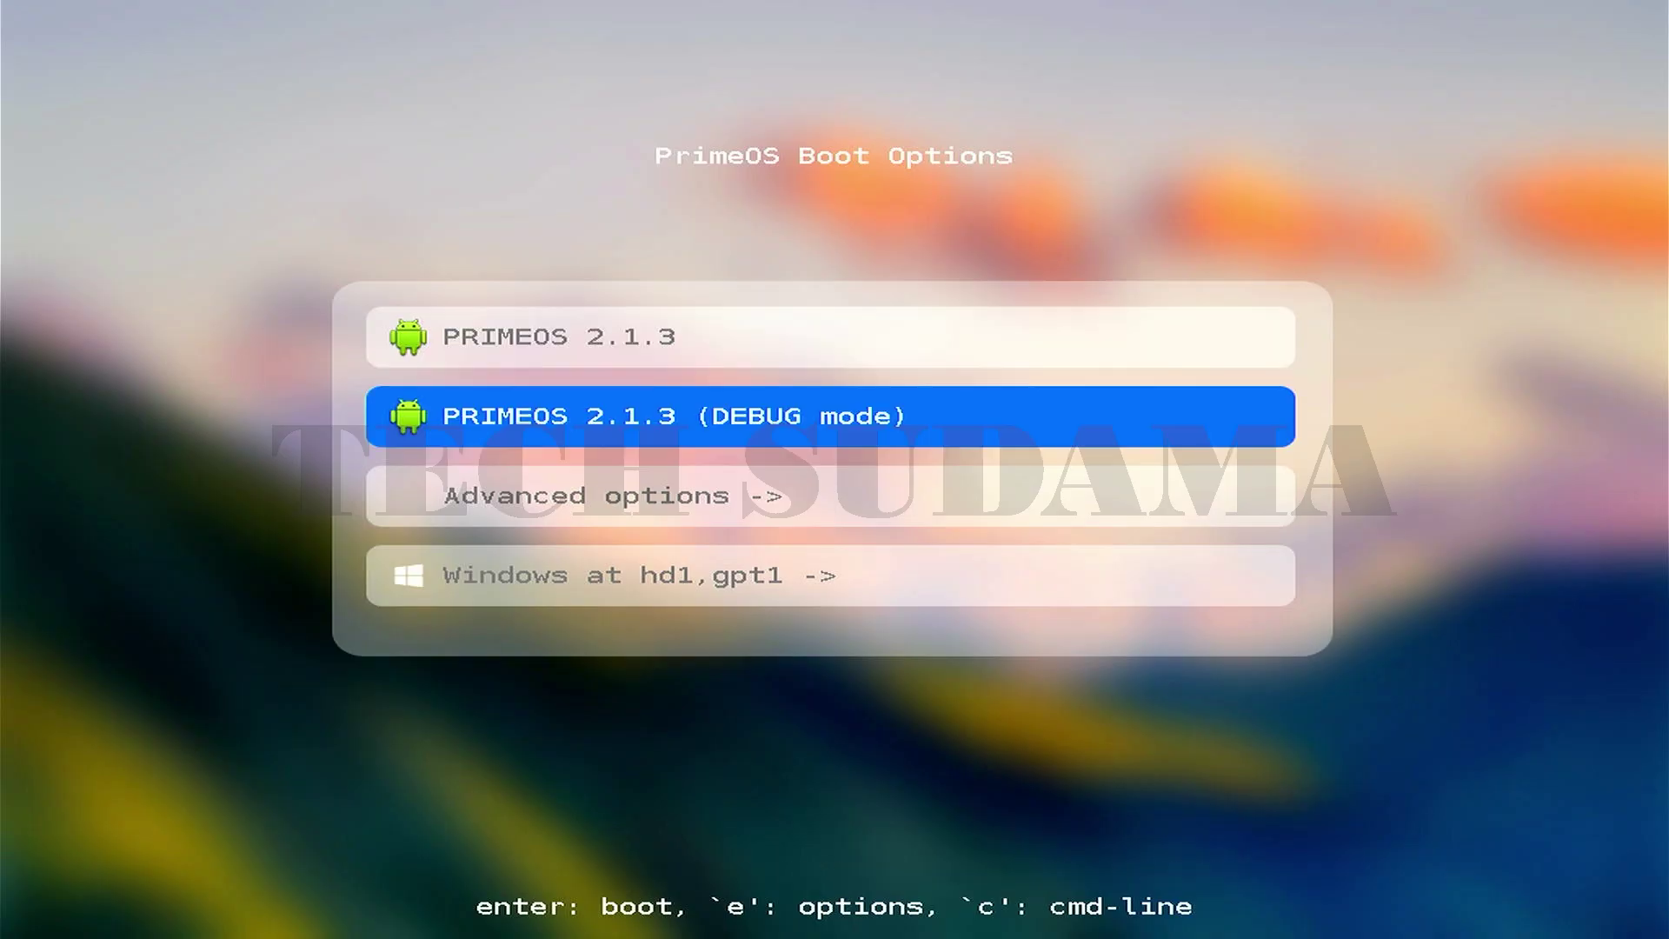
key("Down")
Step: Reboot and select a PRIMEOS 2.1.3 entry in the dual-boot menu to start PrimeOS
key("Up")
key("Up")
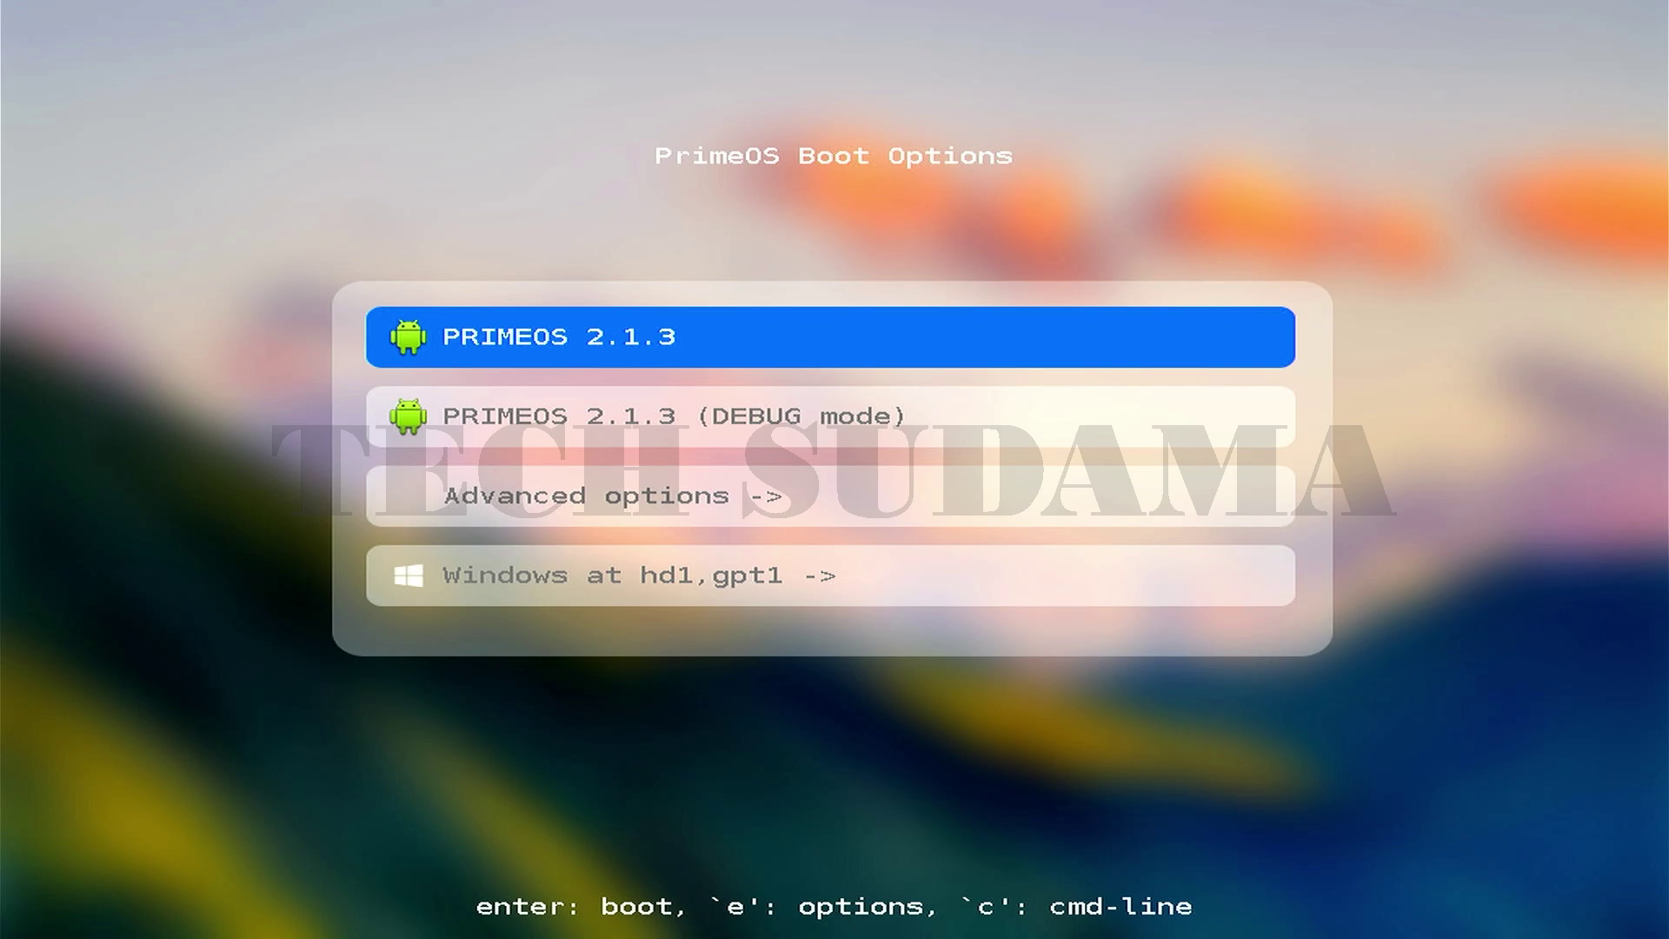
key("Down")
key("Down")
key("Down")
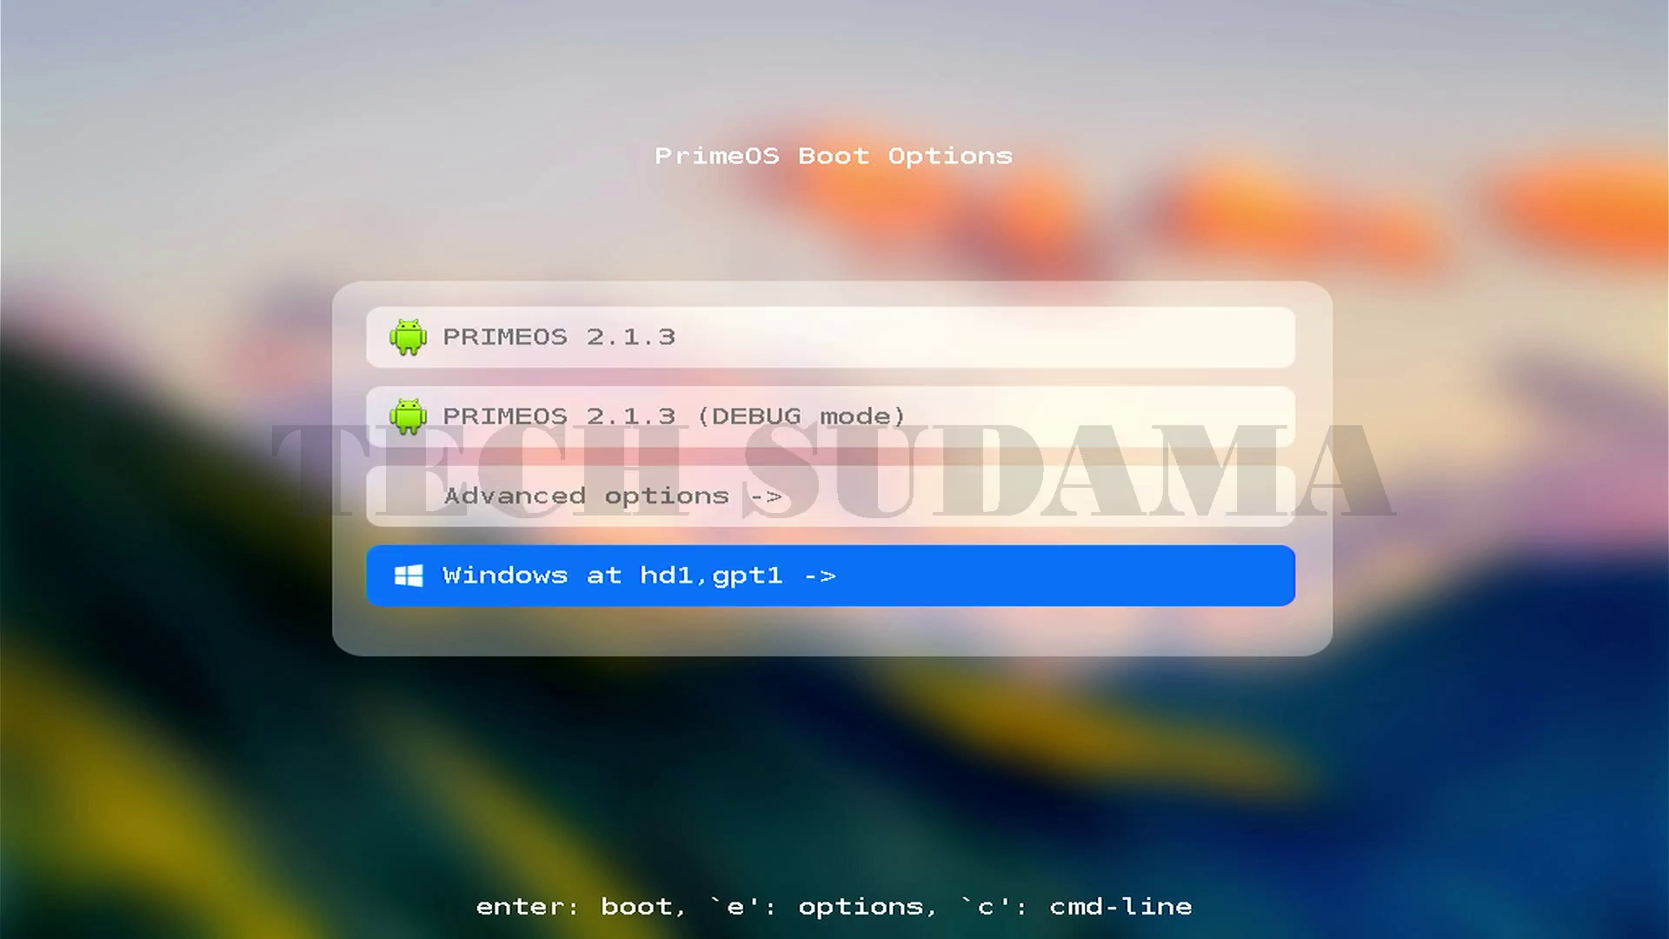
key("Up")
key("Up")
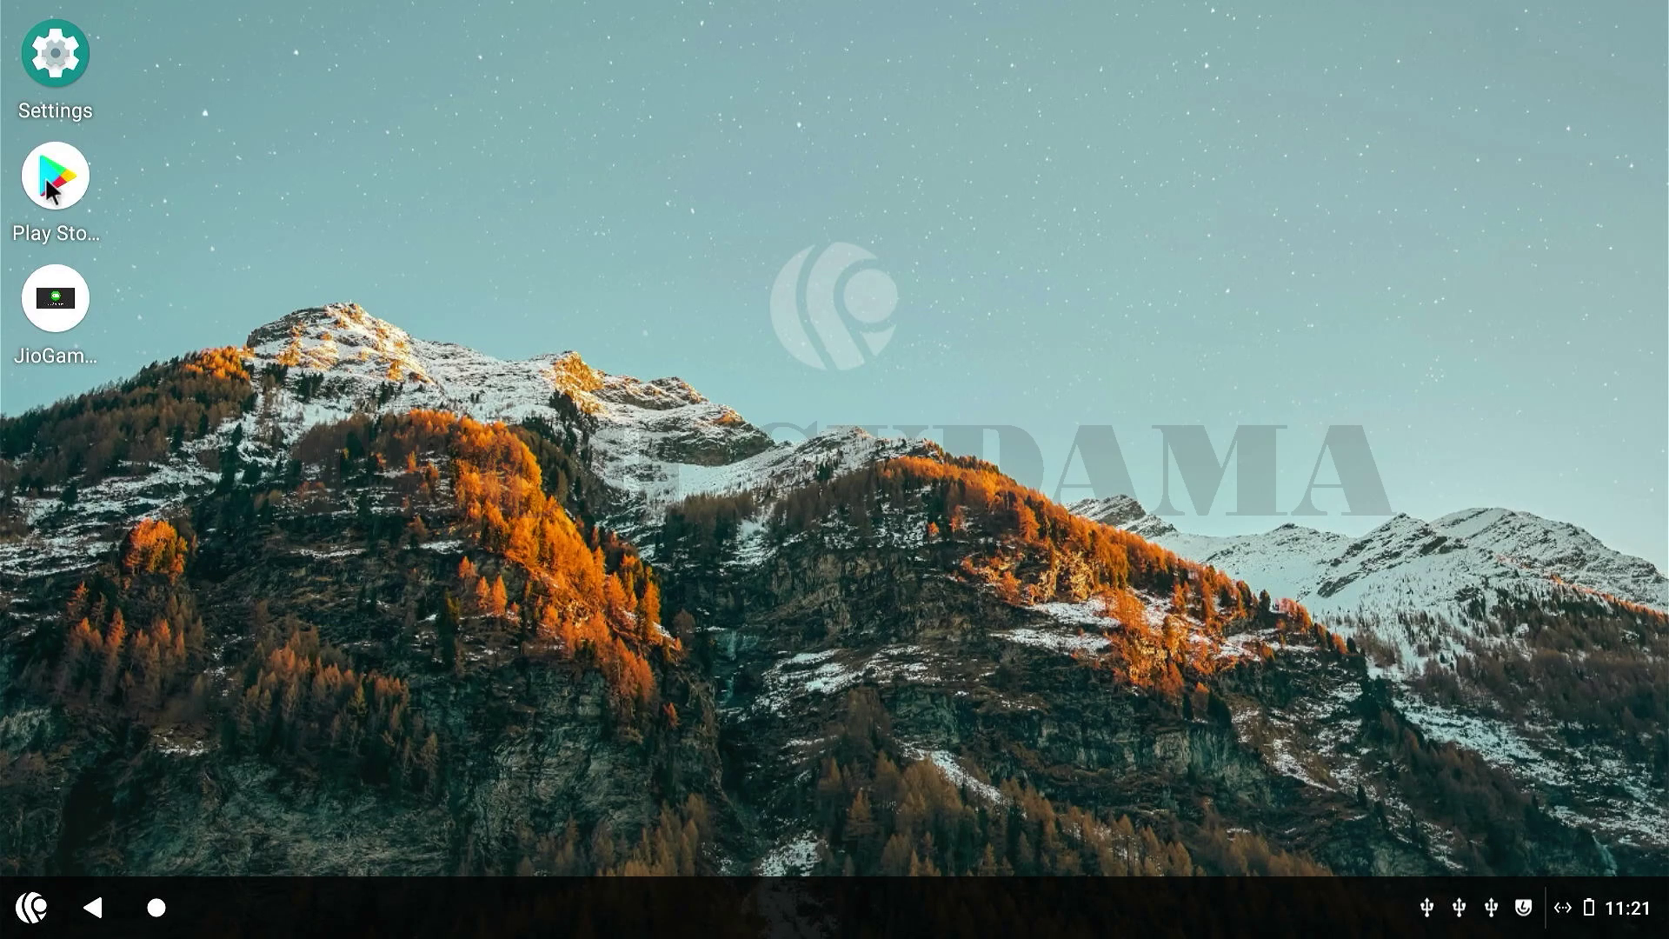
Step: Launch Google Play Store from the PrimeOS desktop, retrying once until it opens
left_click(46, 183)
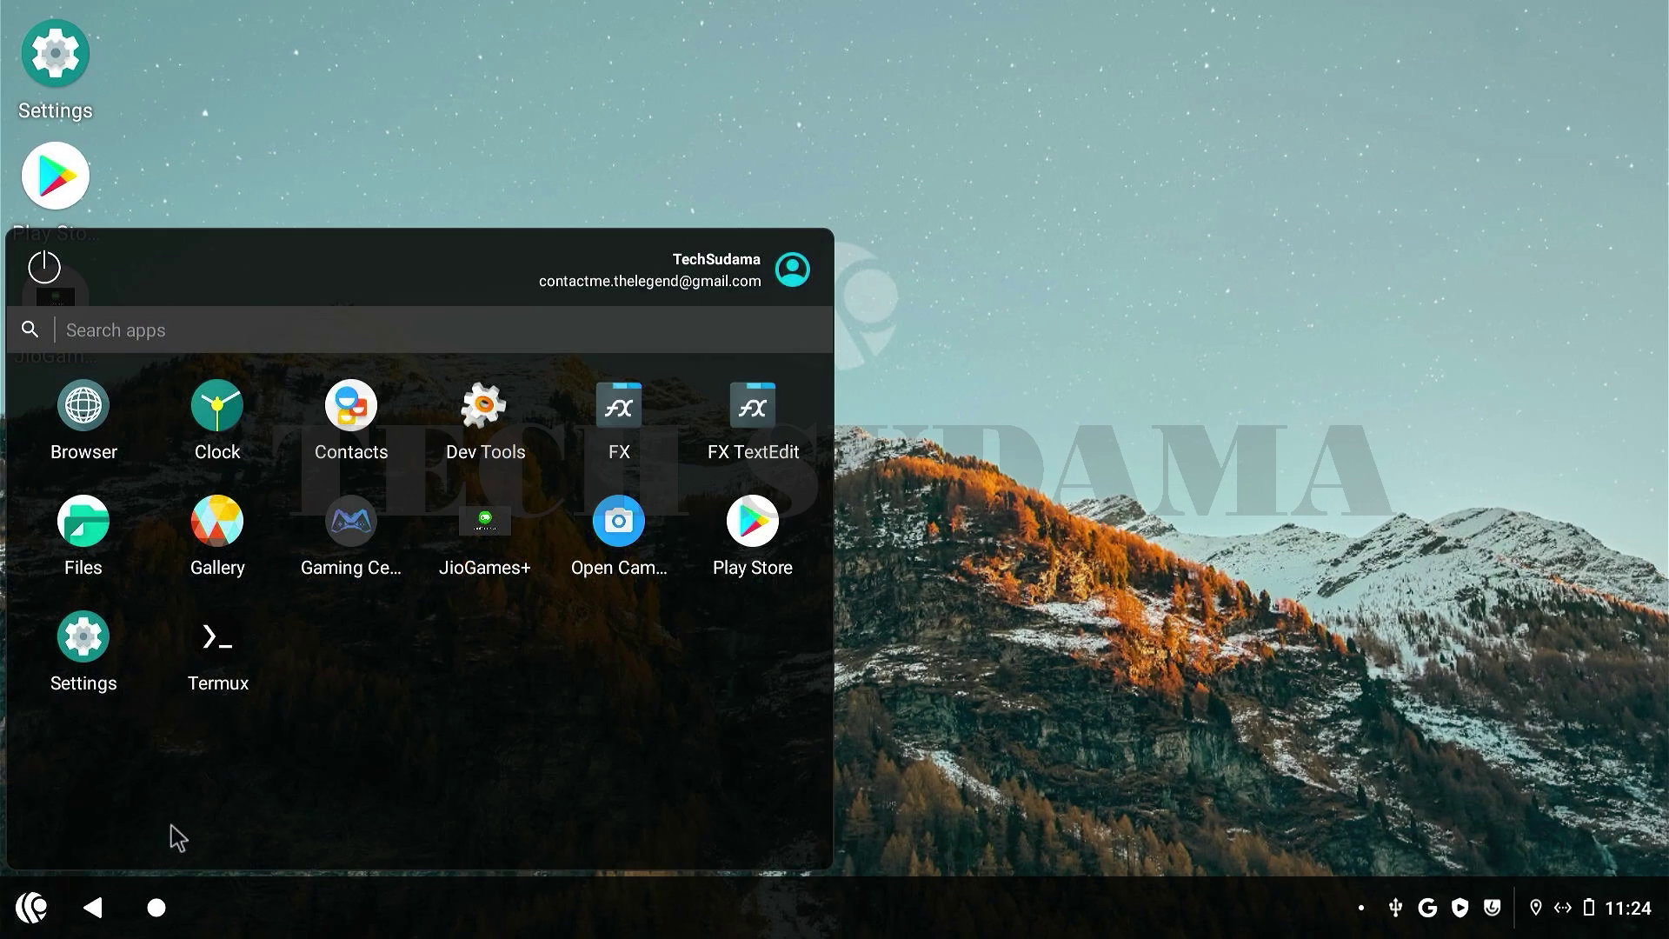
left_click(719, 534)
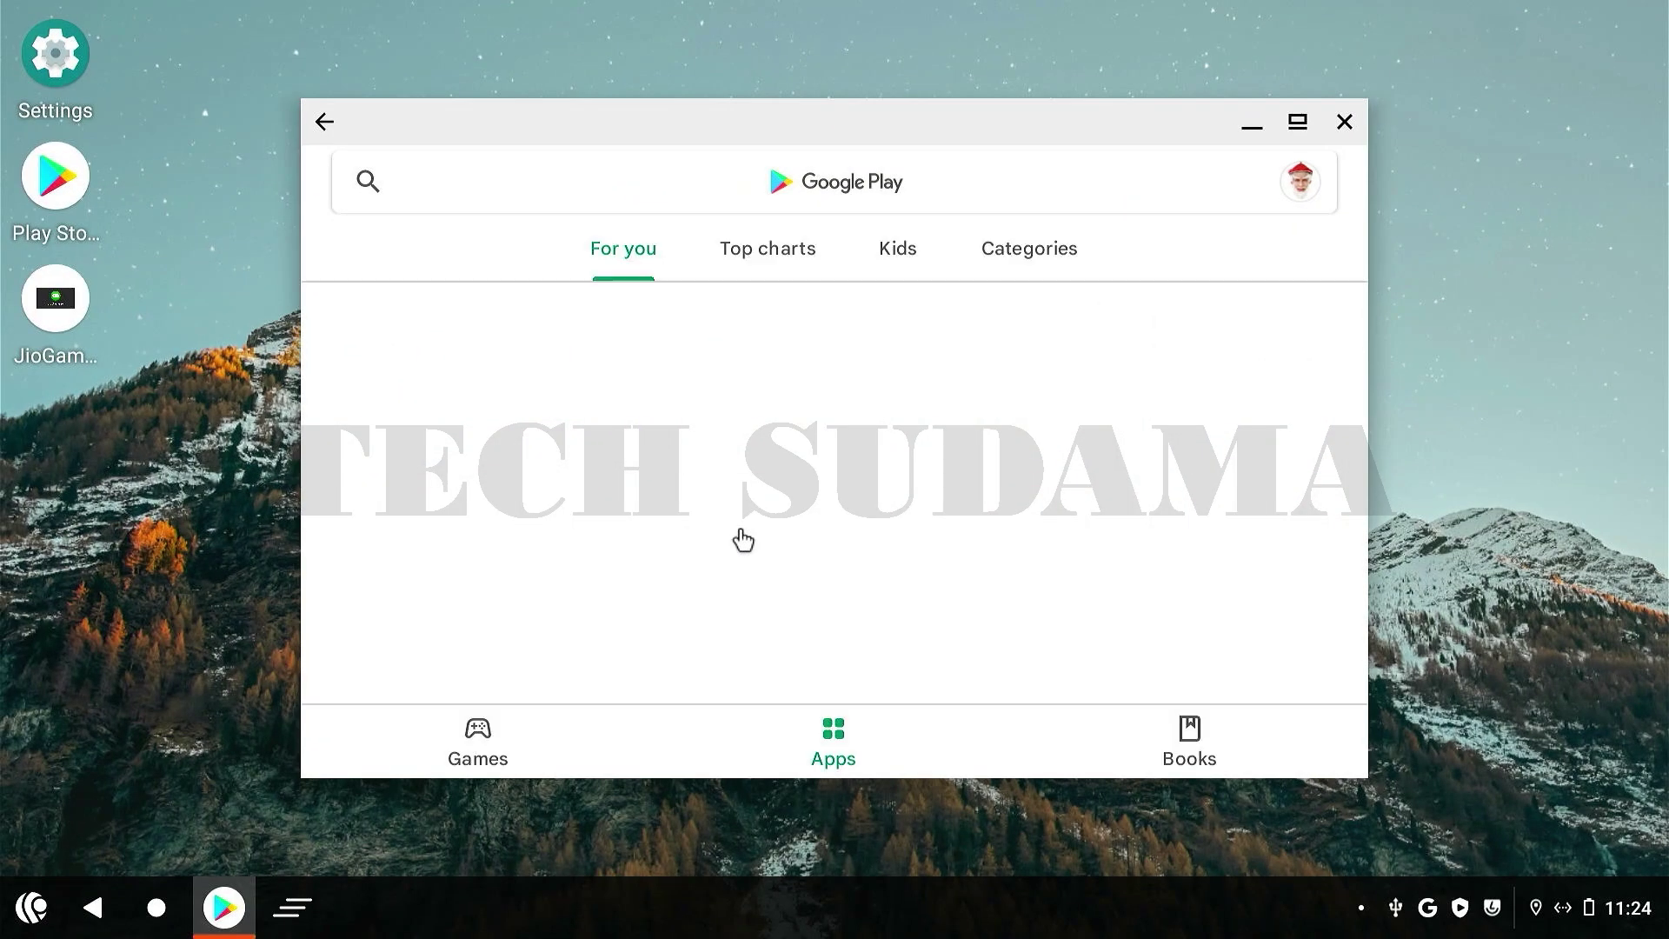